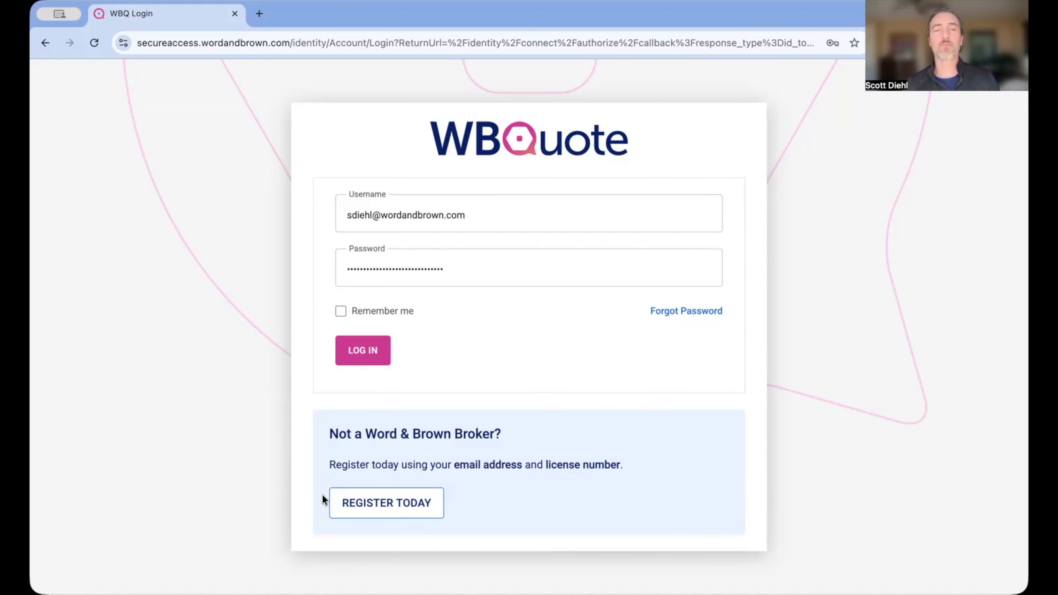
Log in with the prefilled credentials and skip two-step verification with the Remind me later option
left_click(365, 350)
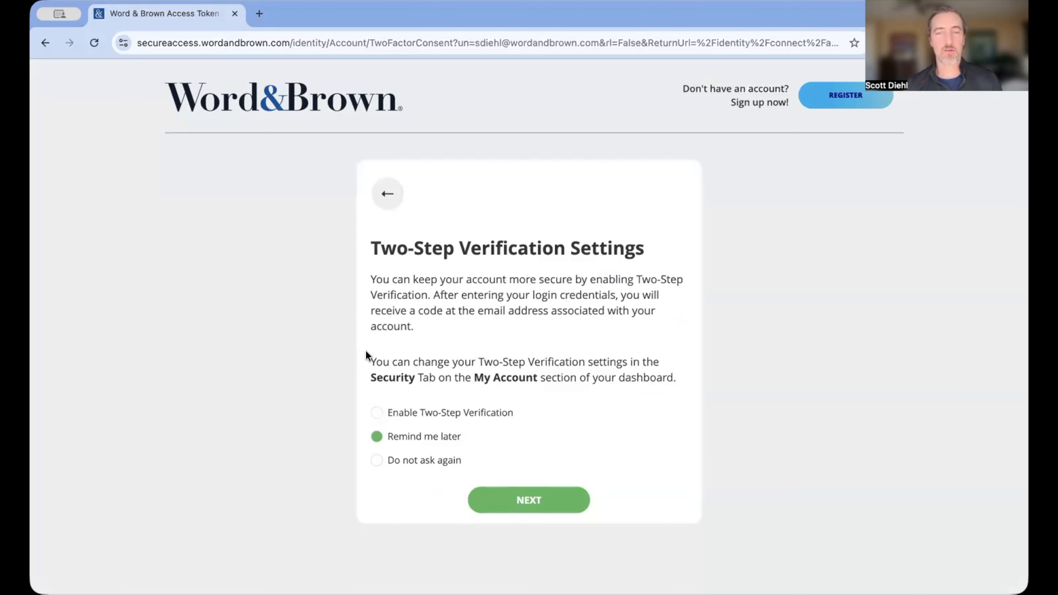
left_click(546, 500)
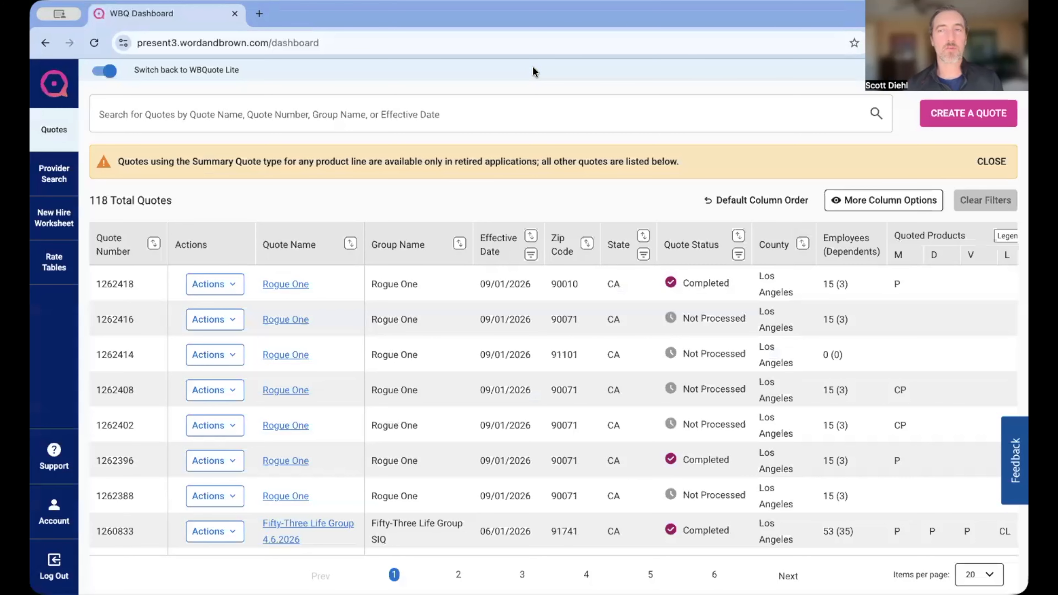
Search the quotes list for Rogue
left_click(544, 96)
type("Rogue")
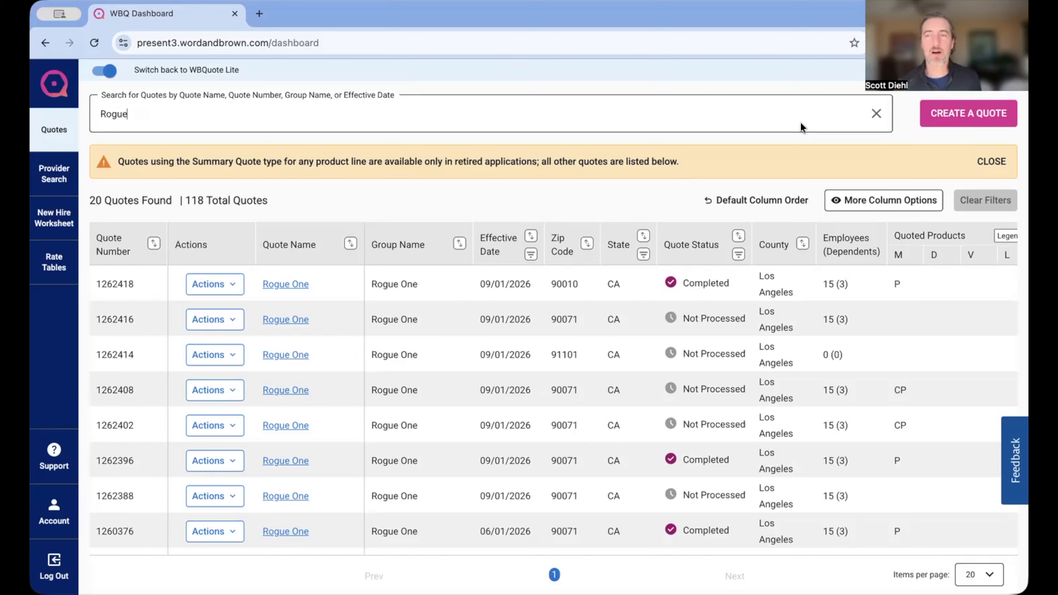
View the column options, then move the Quote Status column ahead of the State column in the quotes list
left_click(907, 202)
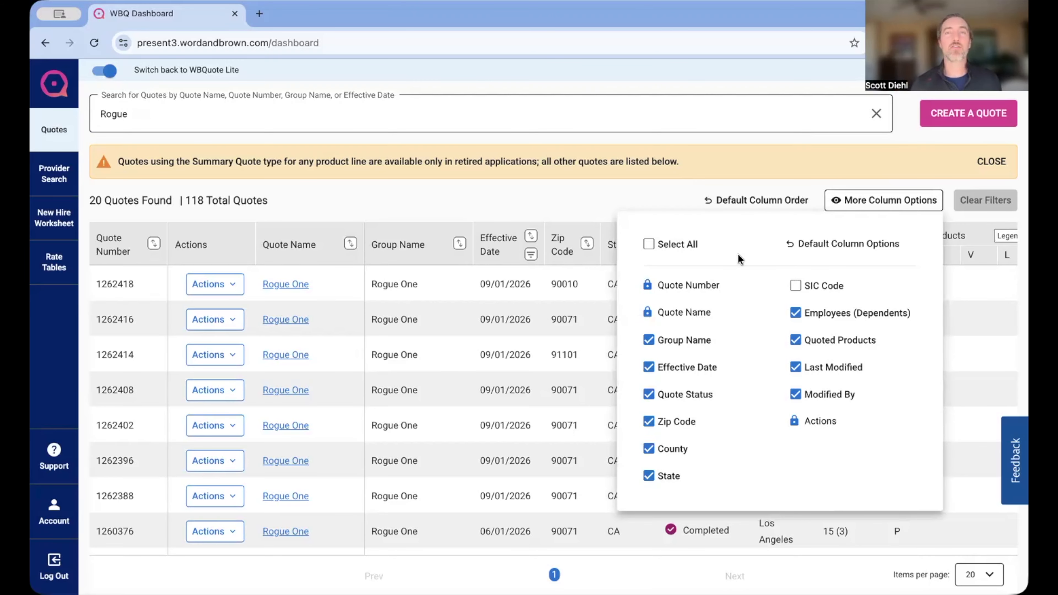
left_click(552, 204)
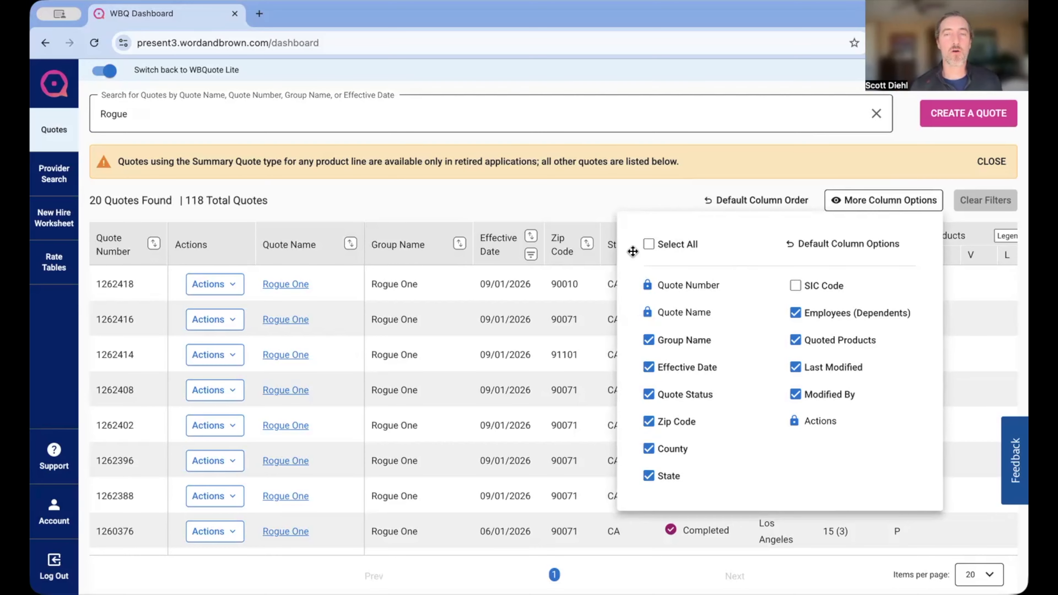
left_click_drag(620, 244, 569, 244)
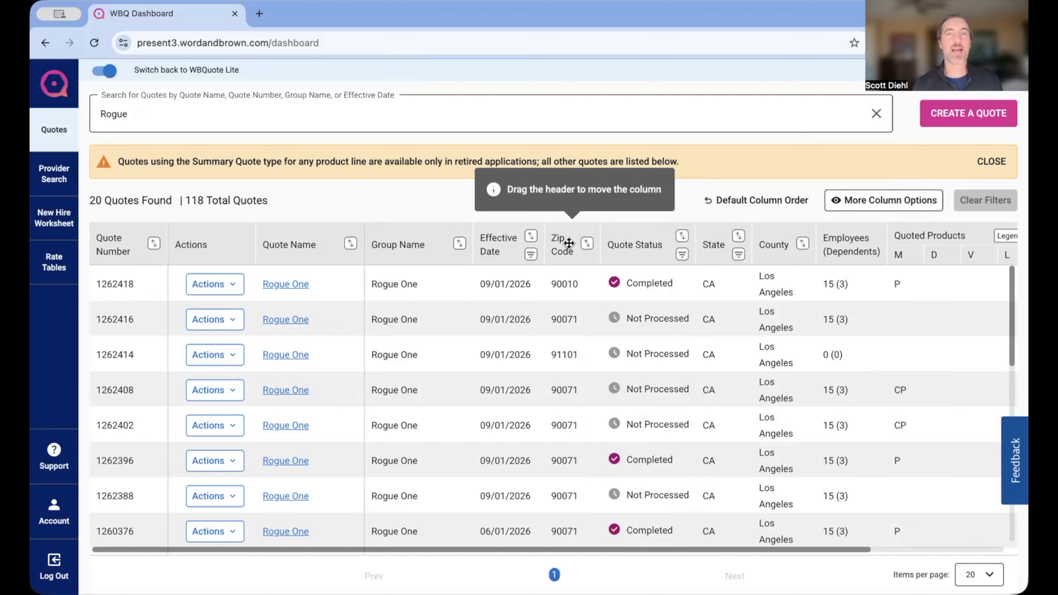
Filter the quotes list to the Completed status and show 100 items per page
left_click(683, 253)
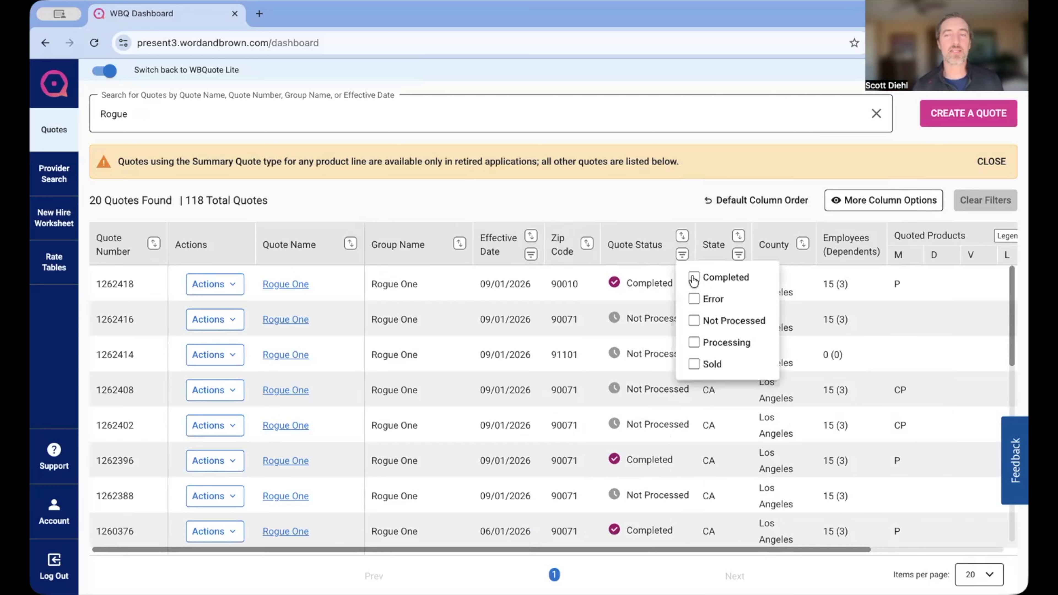
left_click(693, 277)
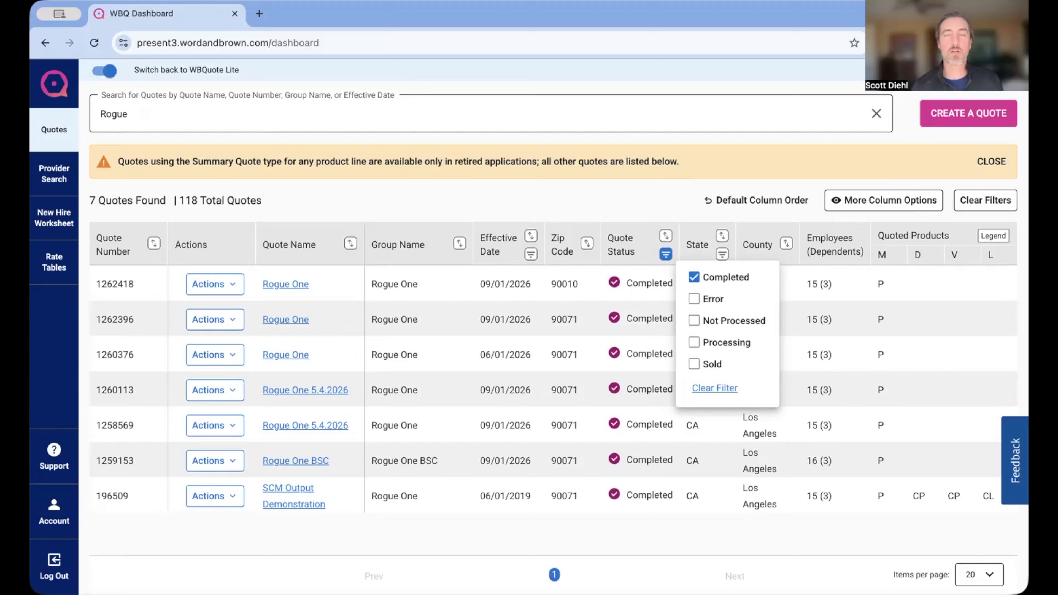
left_click(988, 575)
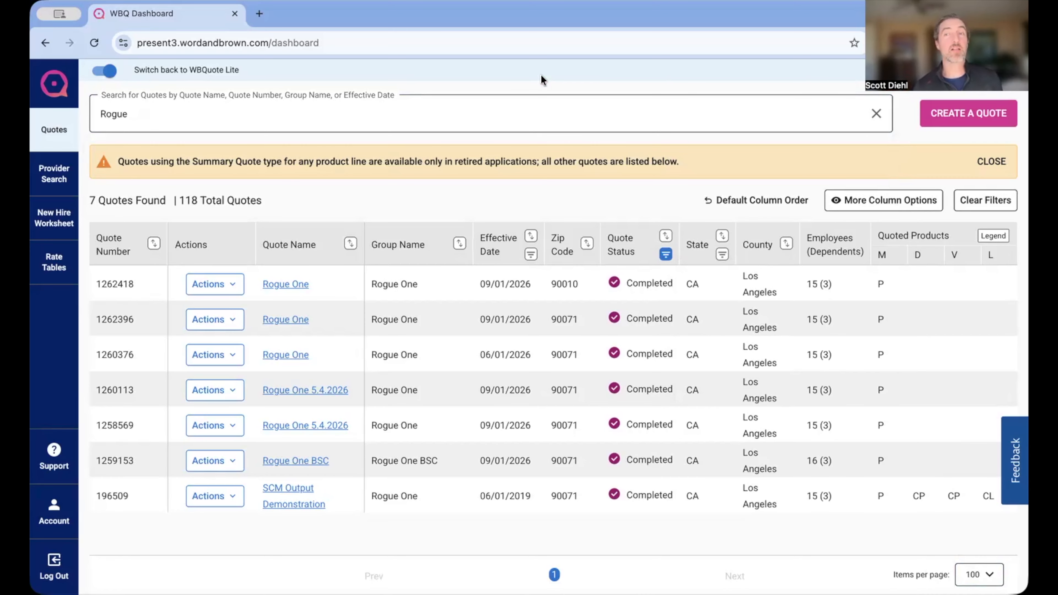
Create a new quote and choose the existing group Rogue One as its group name
left_click(995, 115)
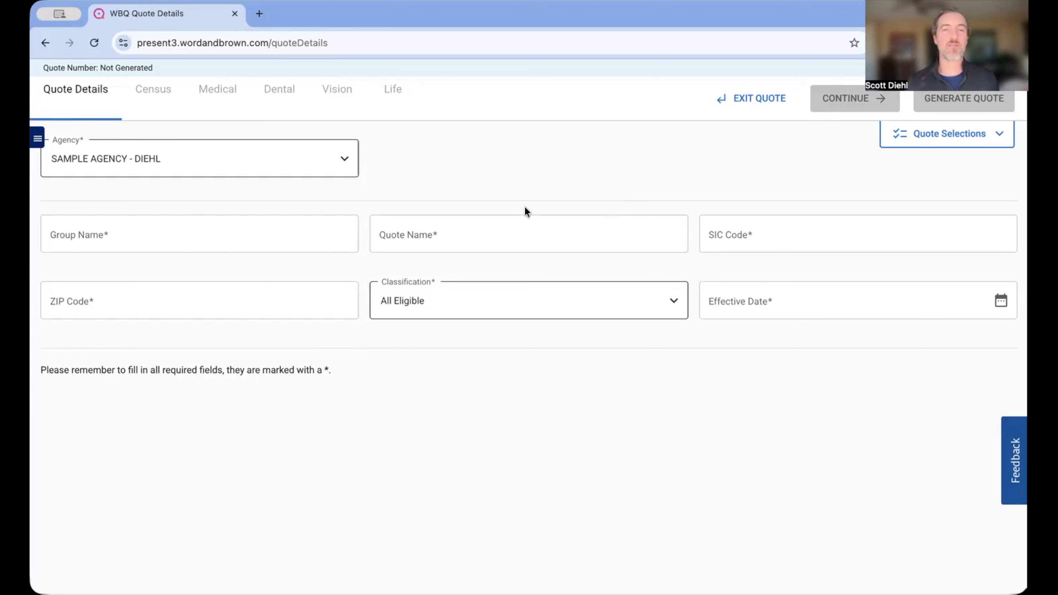
left_click(260, 236)
type("rogue")
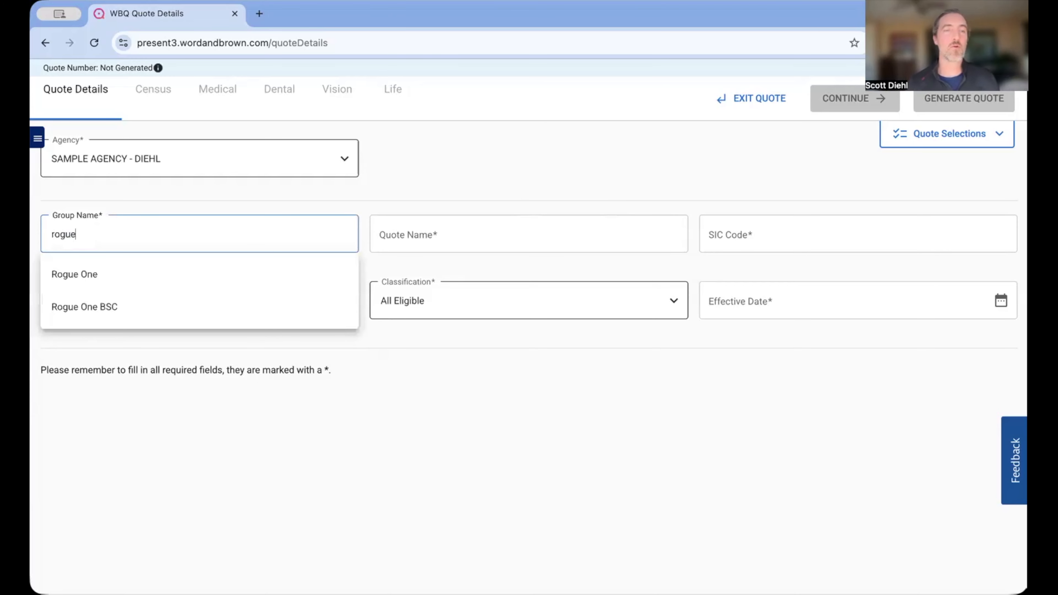
left_click(179, 280)
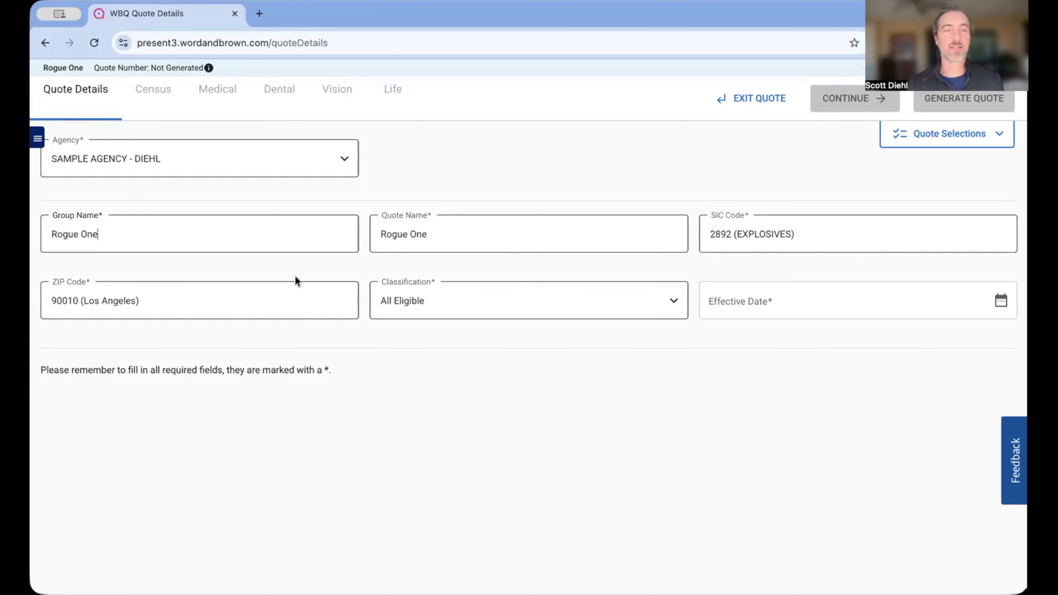
Change the quote's ZIP code to 91361 (Ventura)
left_click(234, 295)
key("BackSpace")
key("BackSpace")
key("BackSpace")
key("BackSpace")
key("BackSpace")
key("BackSpace")
key("BackSpace")
key("BackSpace")
key("BackSpace")
key("BackSpace")
key("BackSpace")
key("BackSpace")
key("BackSpace")
key("BackSpace")
key("BackSpace")
key("BackSpace")
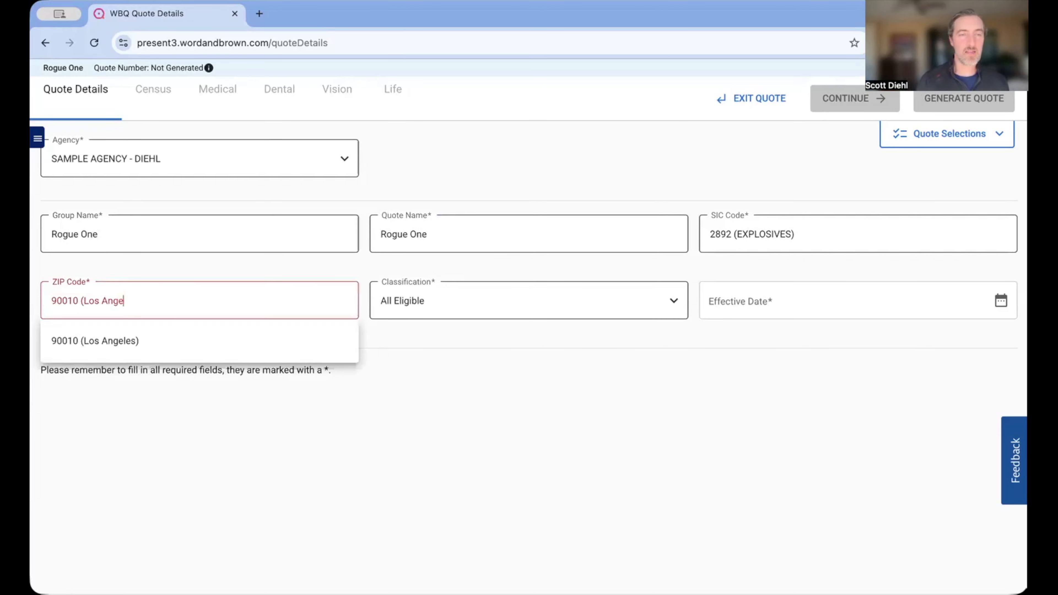
key("BackSpace")
key("BackSpace")
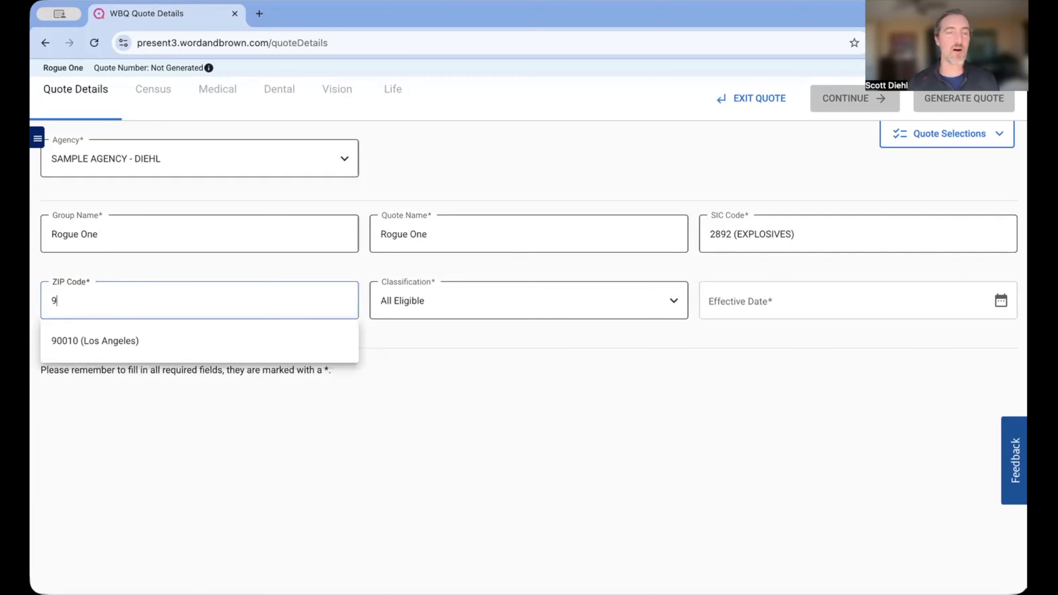
type("1361")
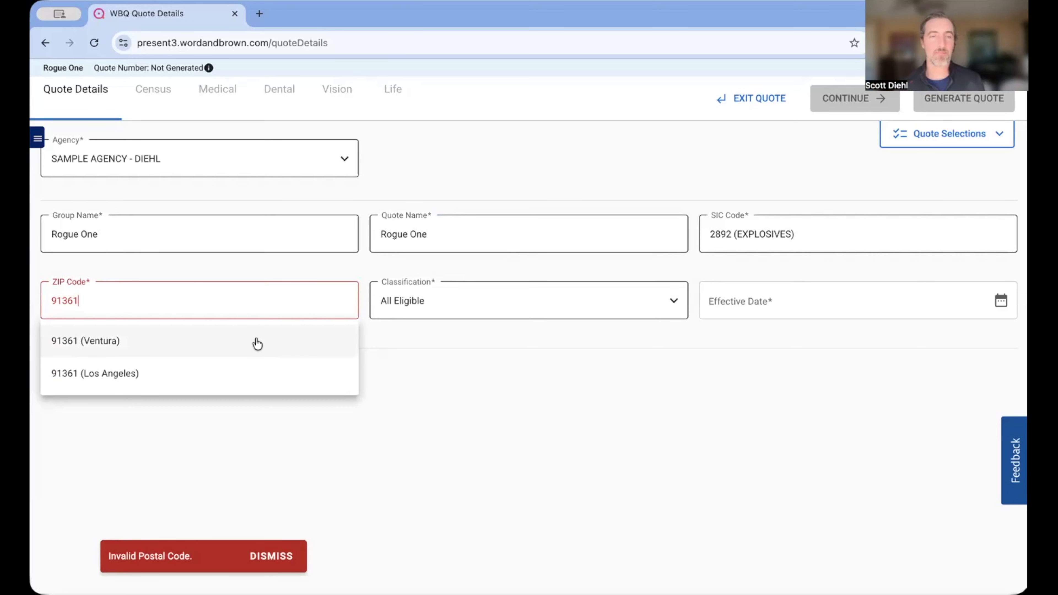
left_click(274, 336)
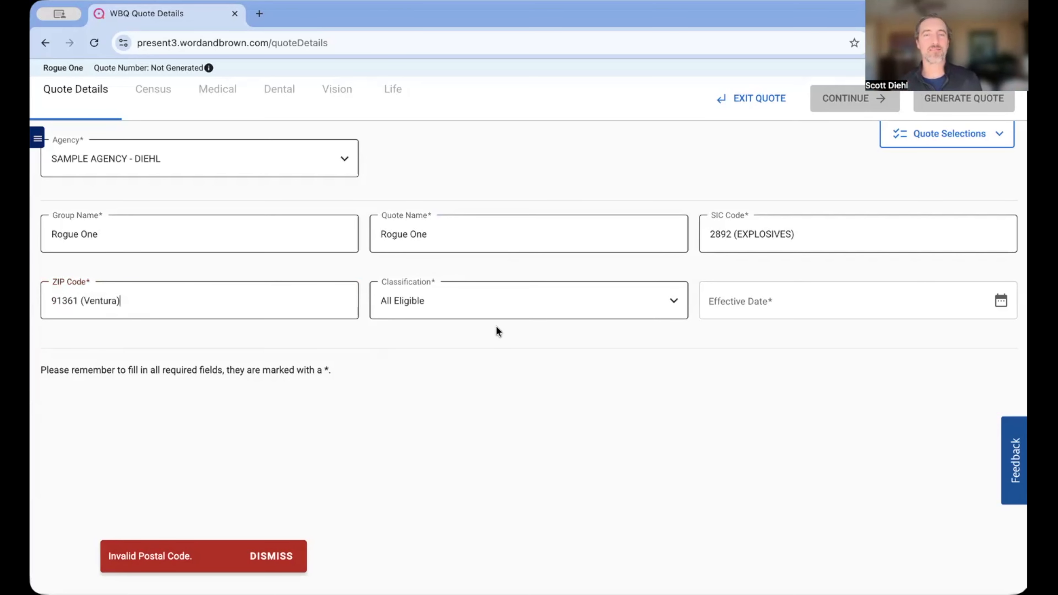
Set the quote's effective date to 9/1/2026 and view the carriers for that date
left_click(843, 307)
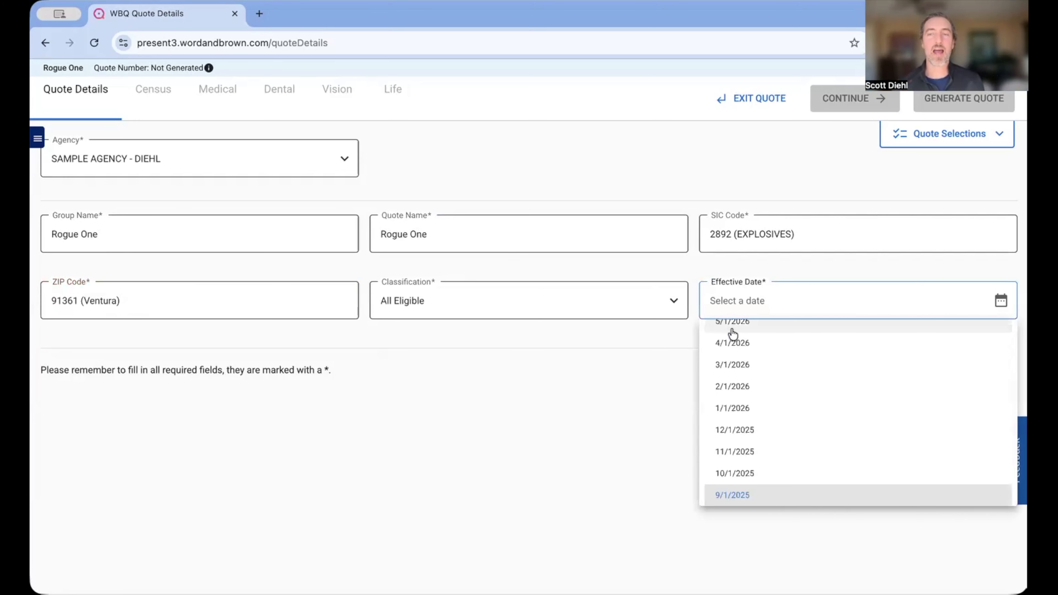
scroll(733, 332, "up", 3)
left_click(733, 336)
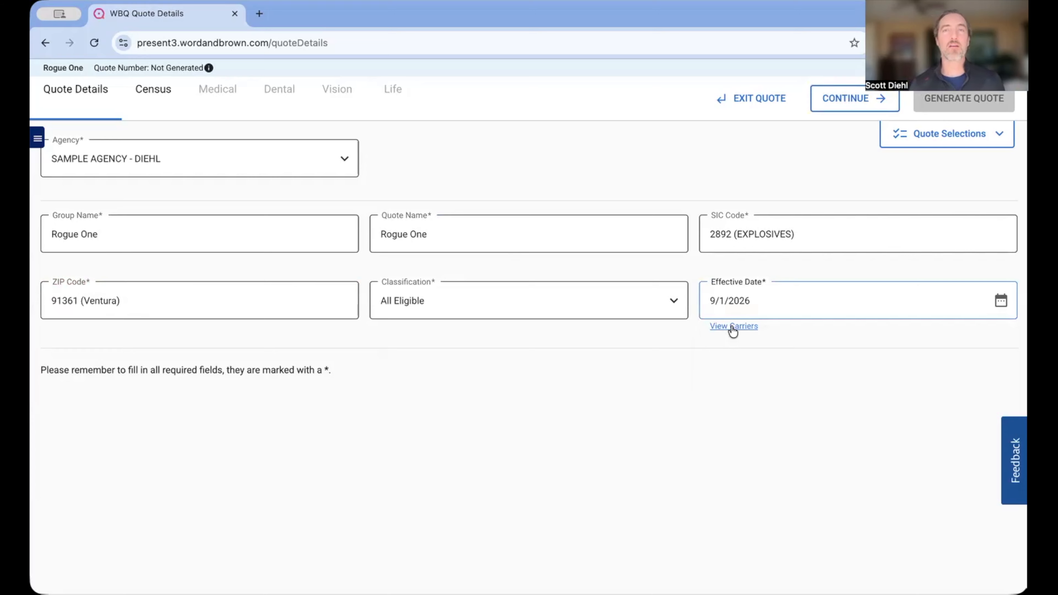
left_click(734, 330)
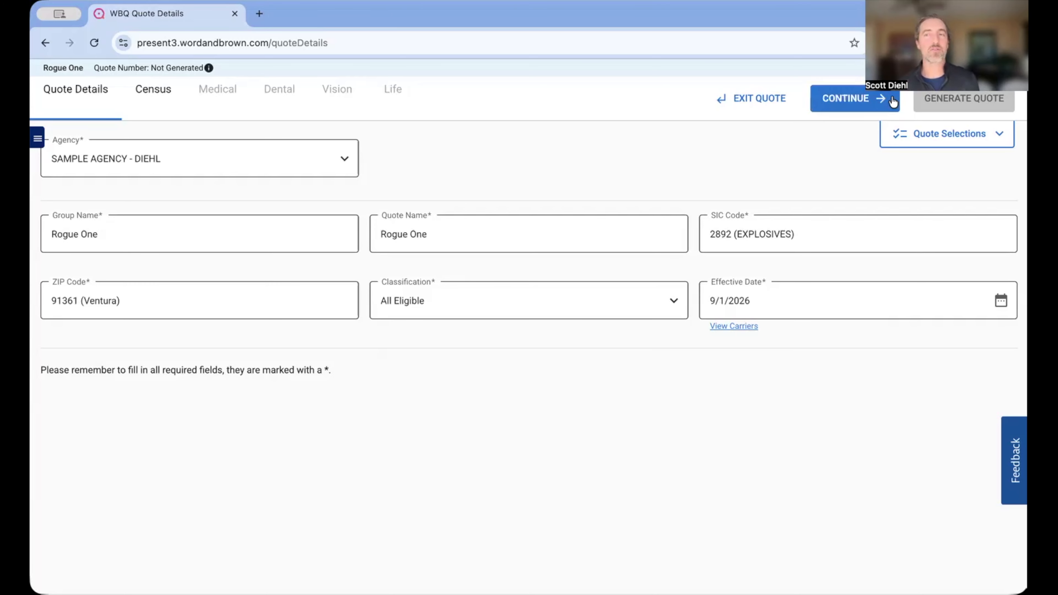
Continue to the census and view the census import options and the downloadable template
left_click(895, 106)
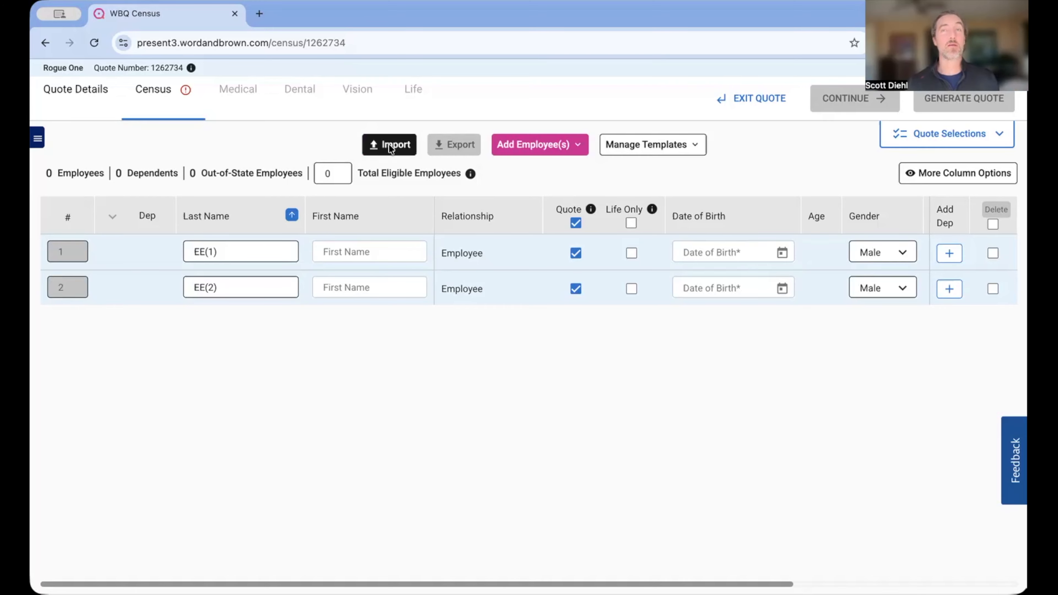
left_click(389, 144)
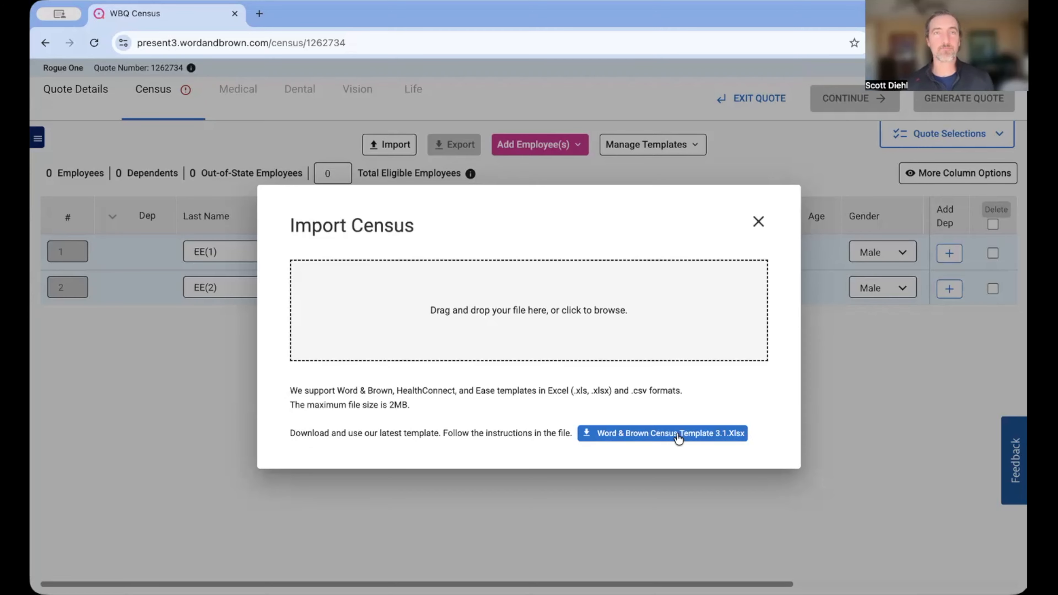
left_click(758, 221)
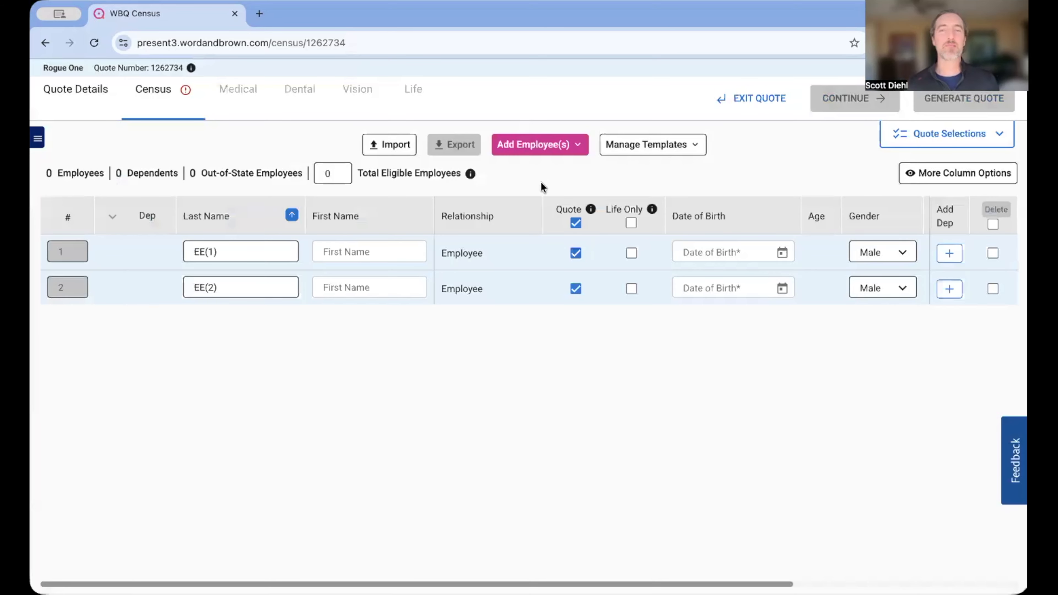
Check the choices for adding employees to the census, including the custom number, without adding any
left_click(544, 153)
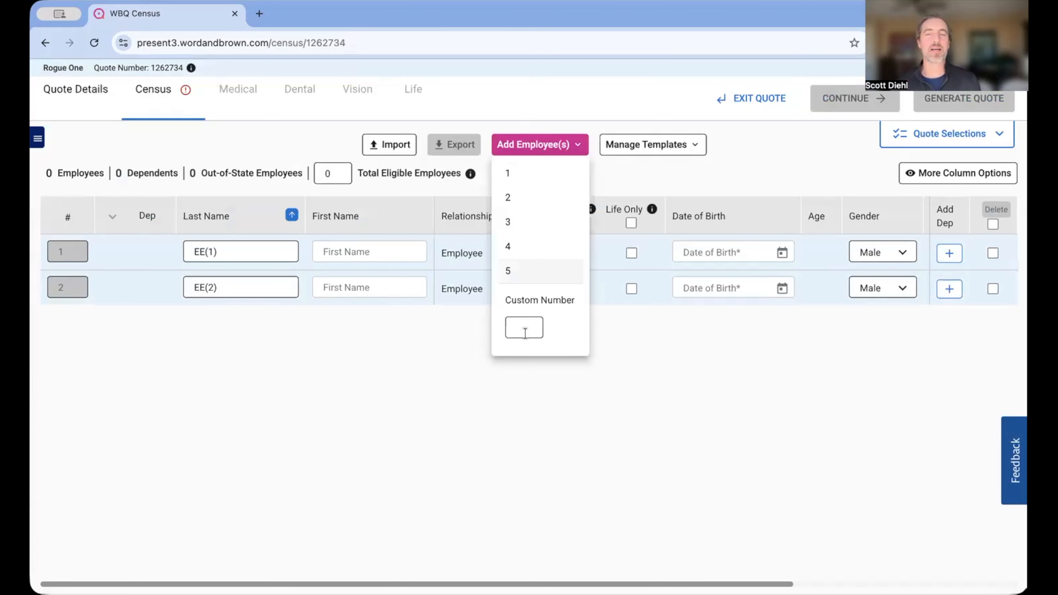
left_click(525, 333)
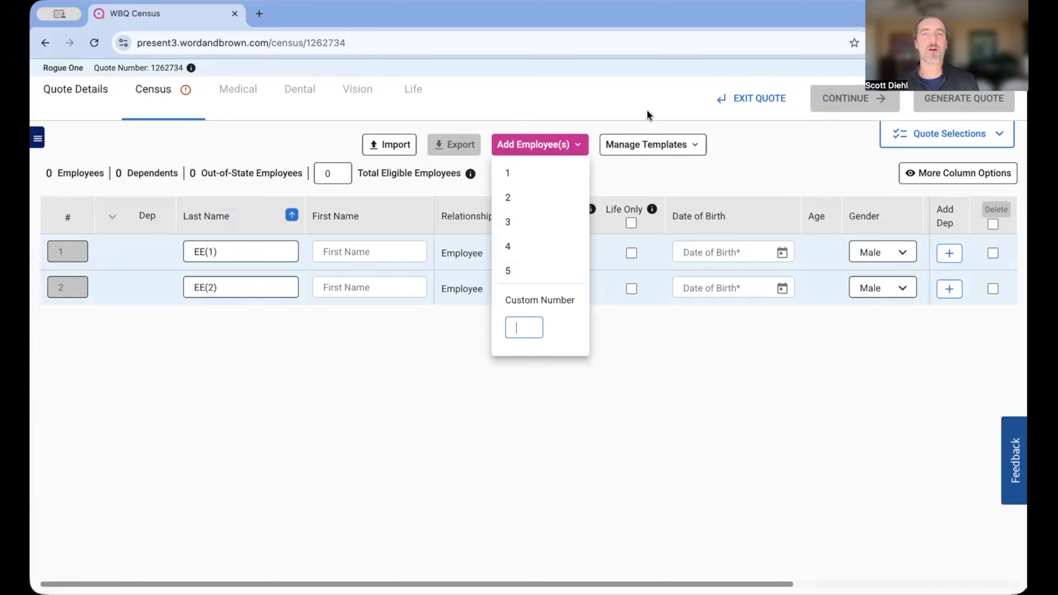
left_click(452, 153)
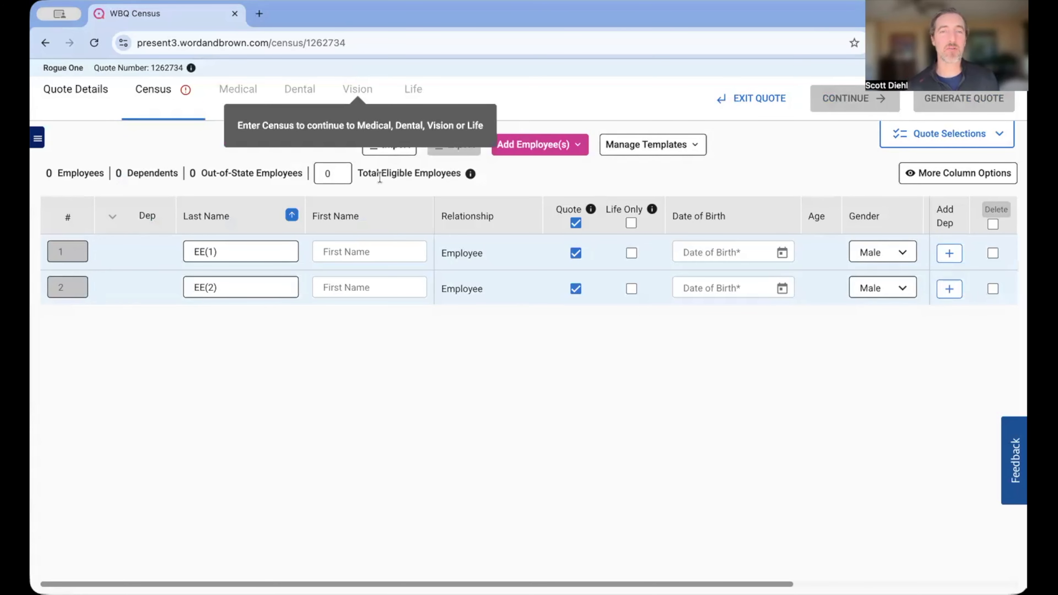
Import the employee census into the quote
left_click(385, 145)
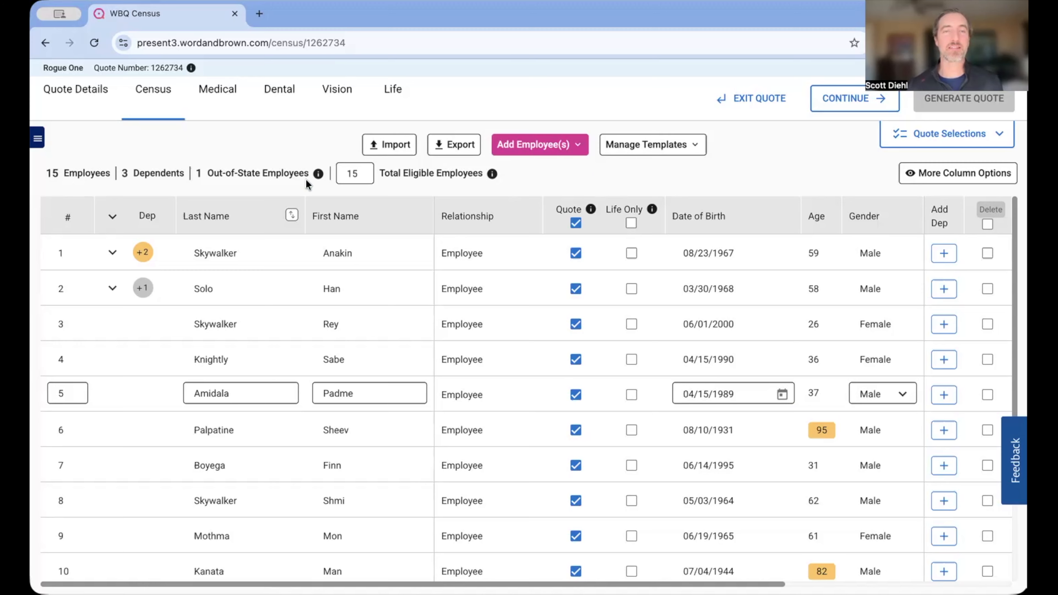
Check the out-of-state employee breakdown, then expand the first employee's dependents and inspect the highlighted age warnings
mouse_move(319, 175)
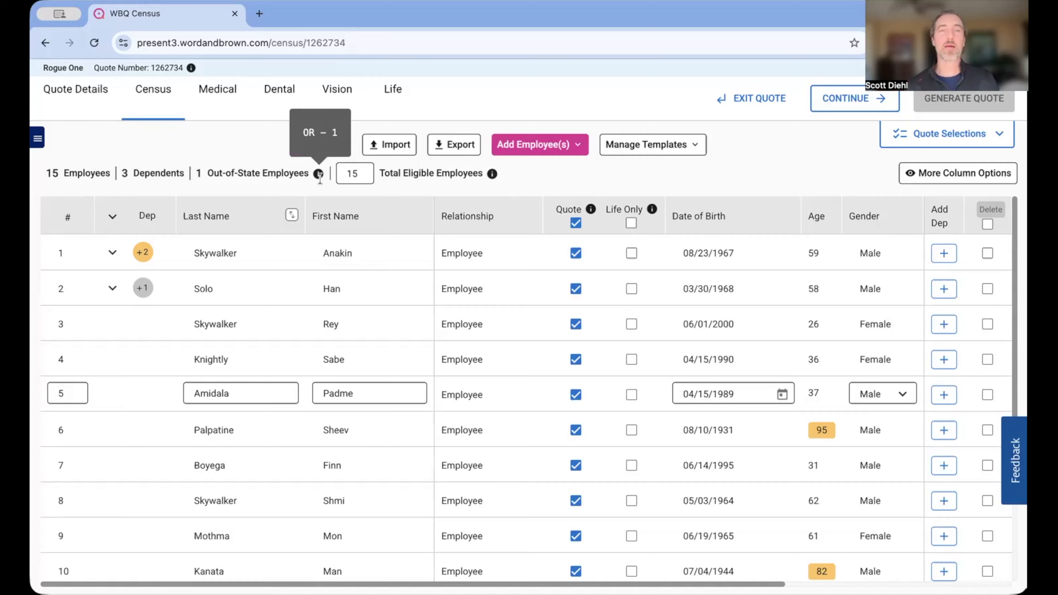
left_click(112, 253)
mouse_move(823, 289)
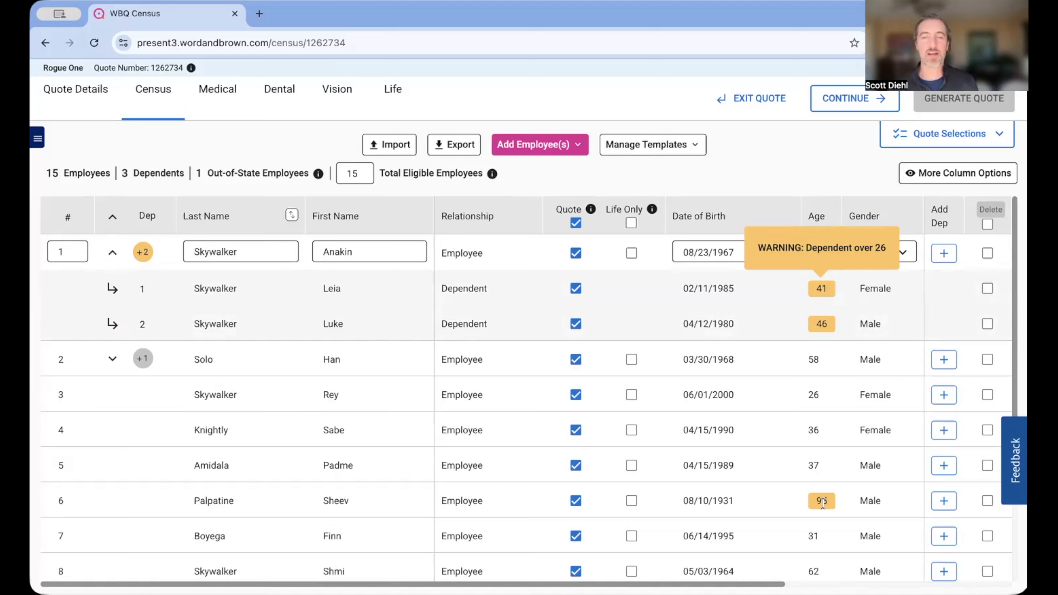
mouse_move(824, 500)
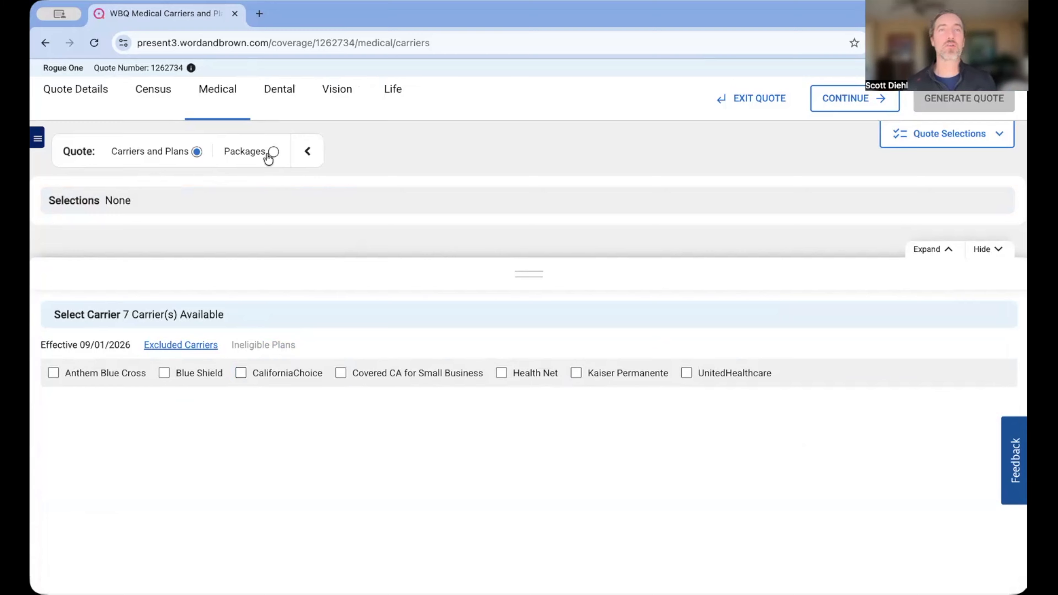
For medical coverage, choose CaliforniaChoice as the carrier and select all of its plans
mouse_move(268, 157)
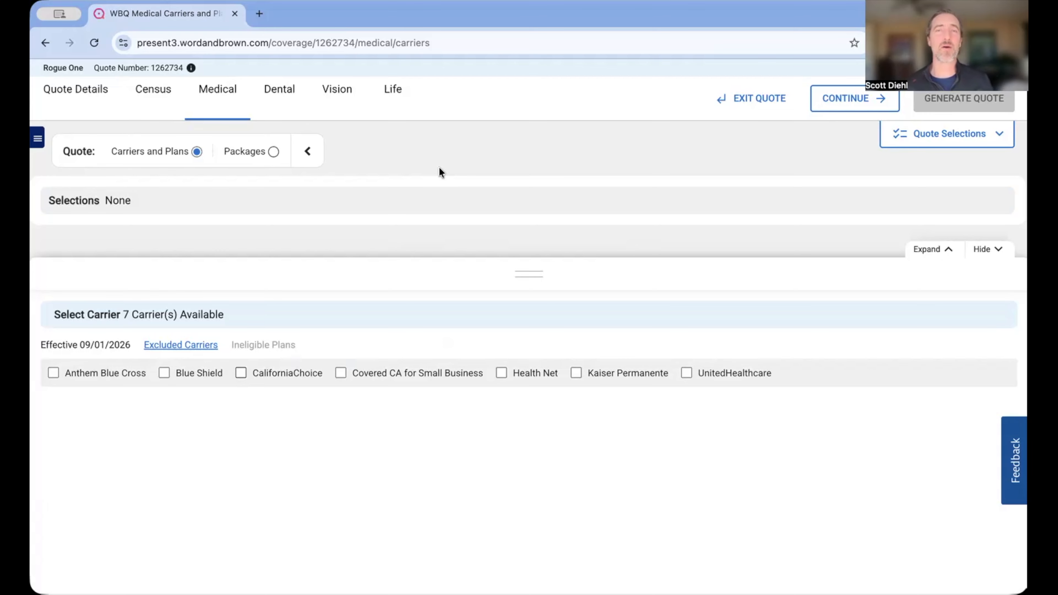
left_click(246, 373)
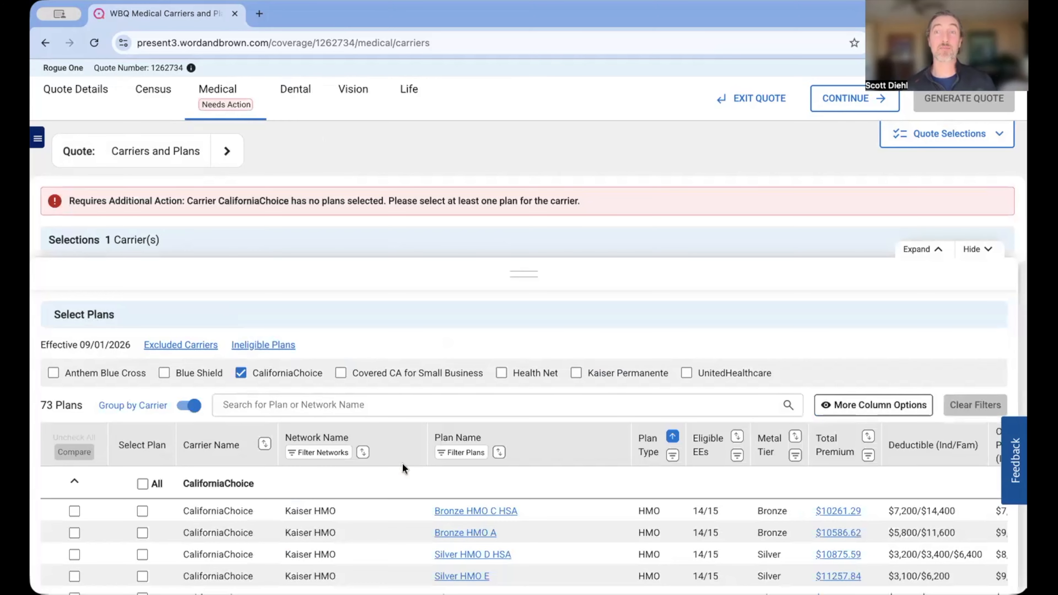
left_click(144, 484)
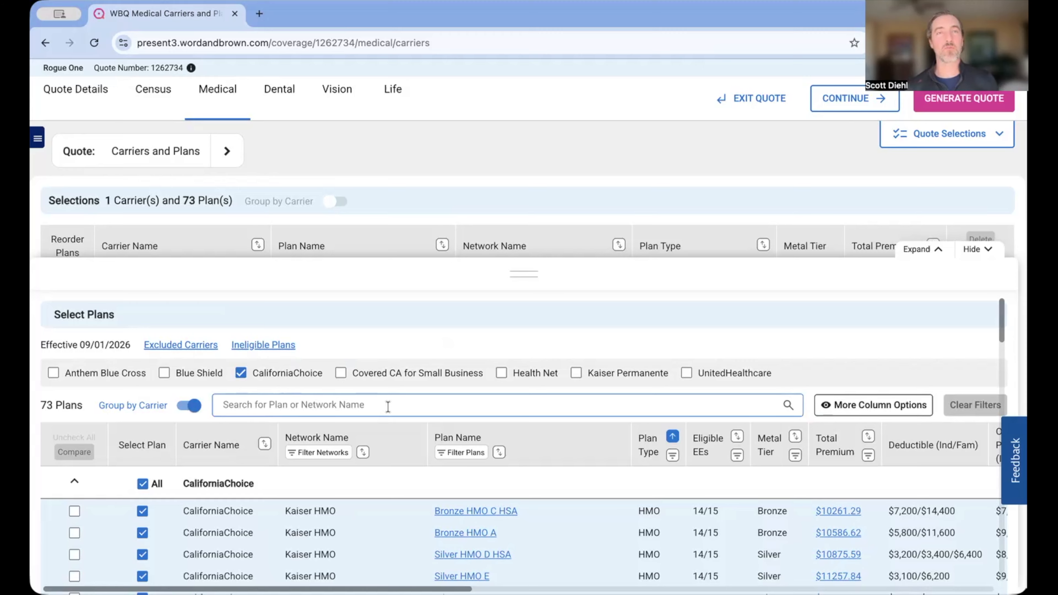
Check the plan name and plan type filter choices, then look up the excluded carriers and their reasons of exclusion
left_click(465, 453)
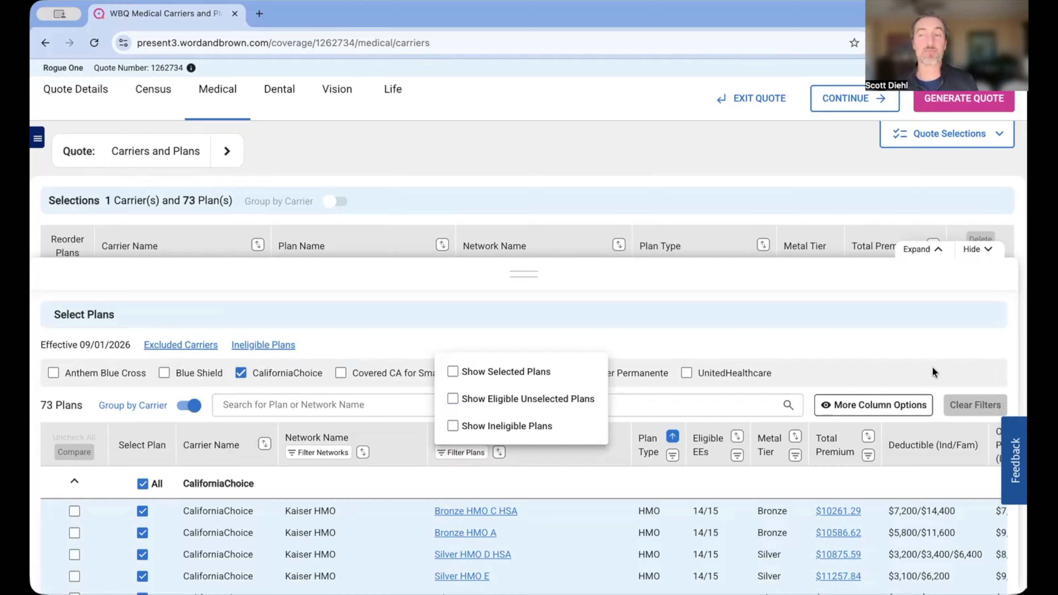
left_click(983, 405)
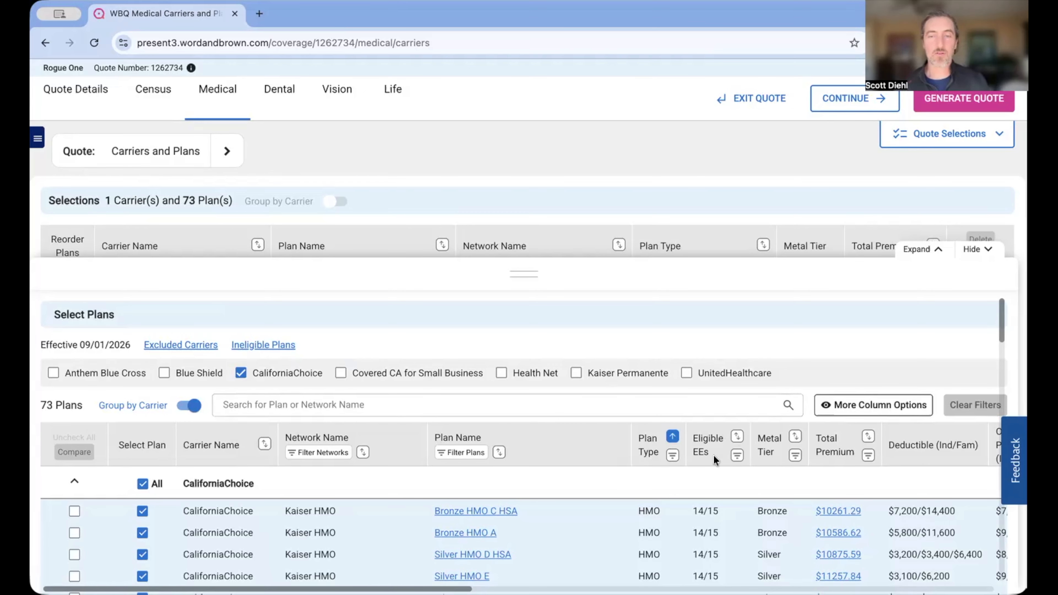
left_click(672, 455)
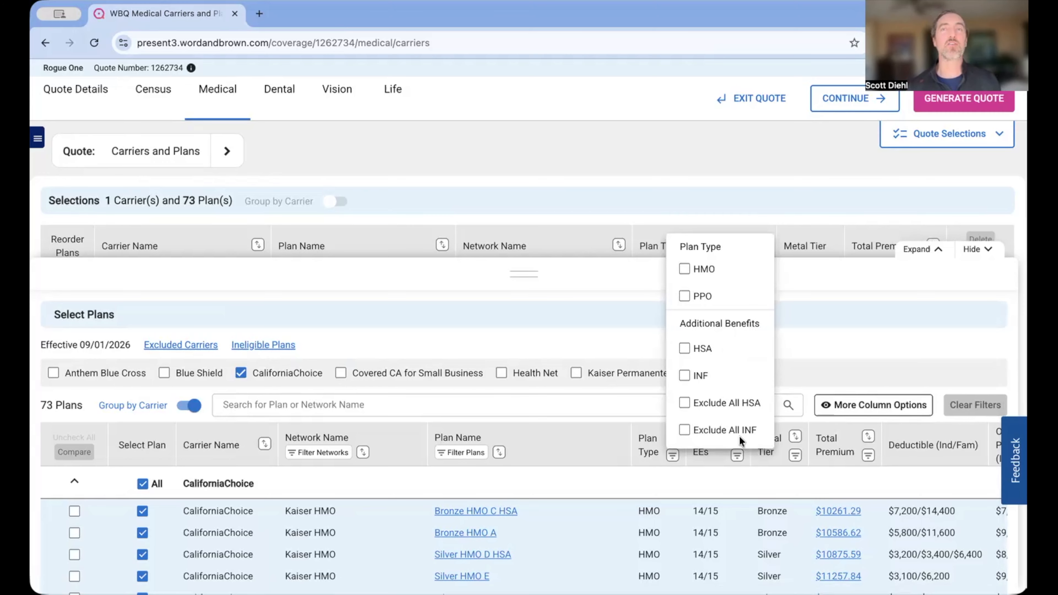
left_click(165, 360)
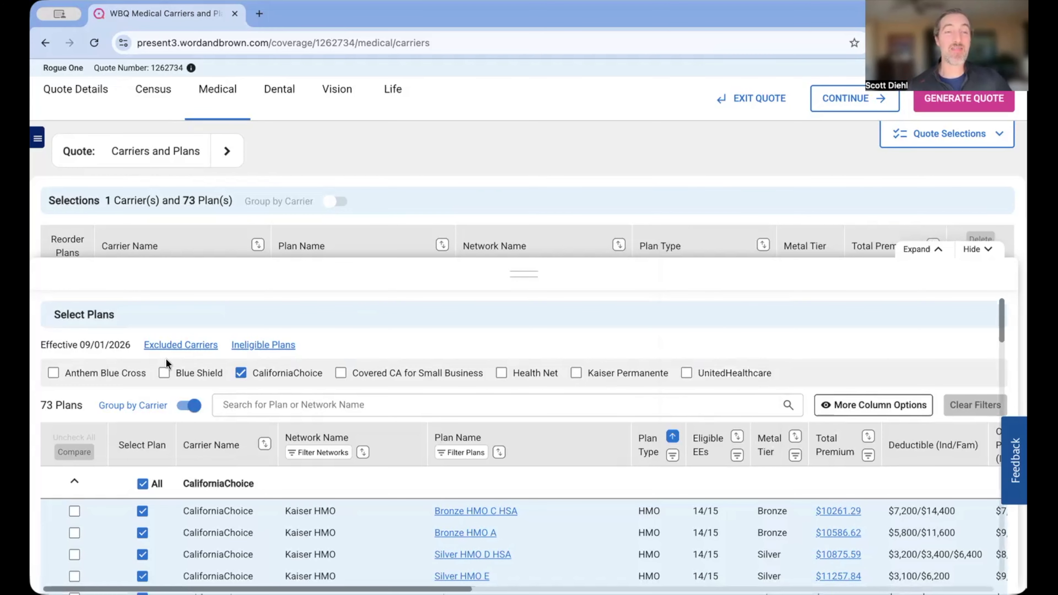
left_click(185, 345)
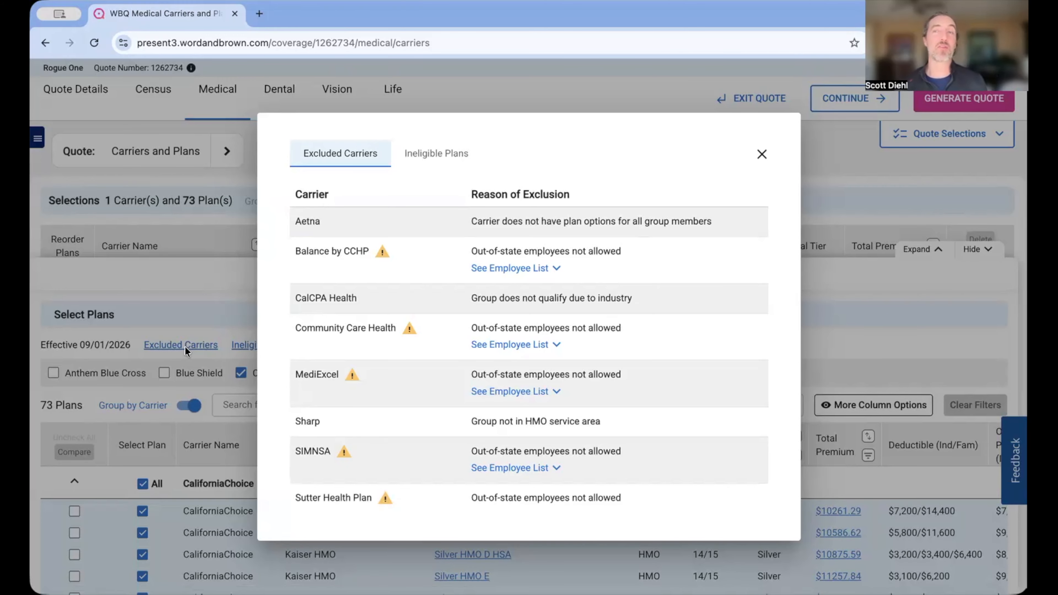
left_click(184, 346)
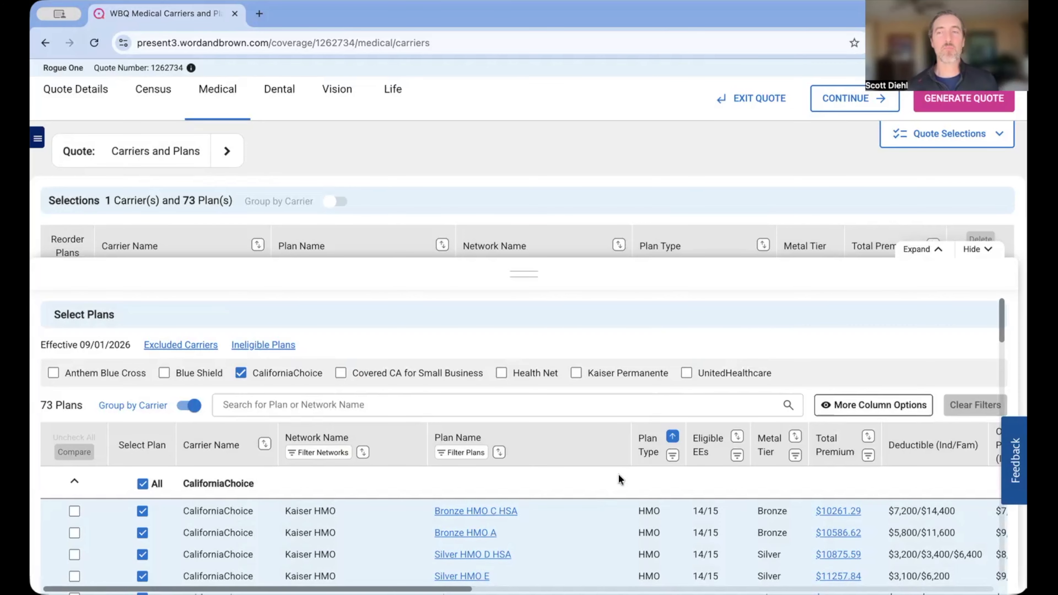
Enlarge the plan selection area and examine the CaliforniaChoice plans' networks, metal tiers, premiums and deductibles
left_click(937, 250)
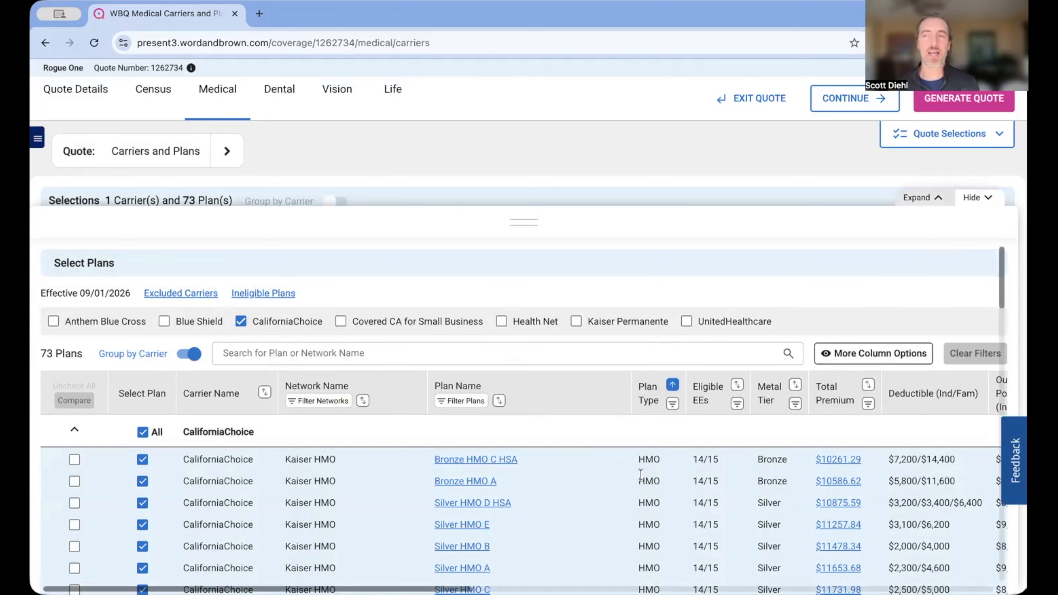
scroll(641, 474, "down", 3)
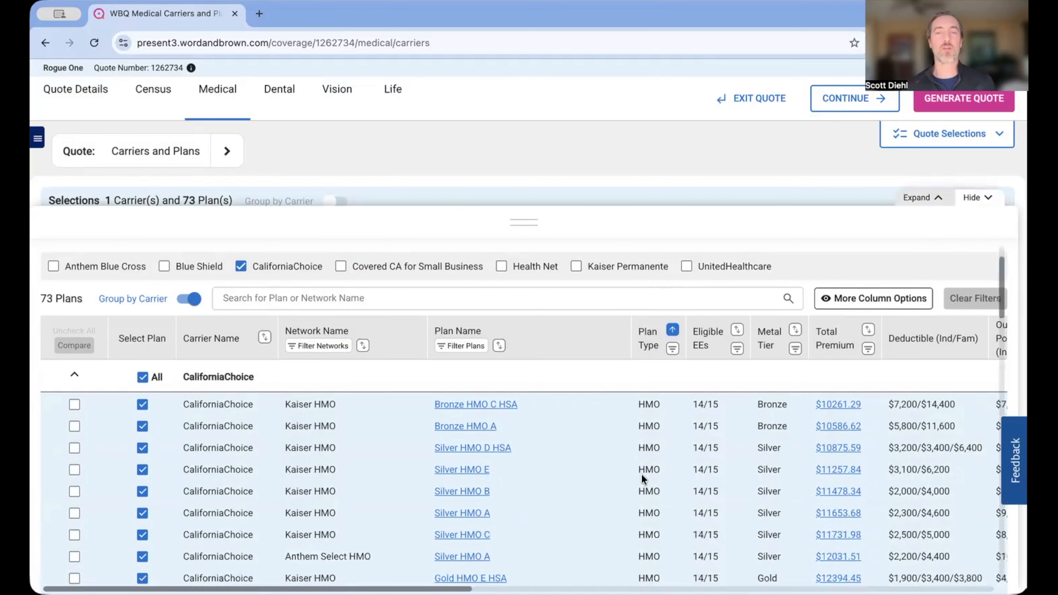
scroll(641, 474, "down", 2)
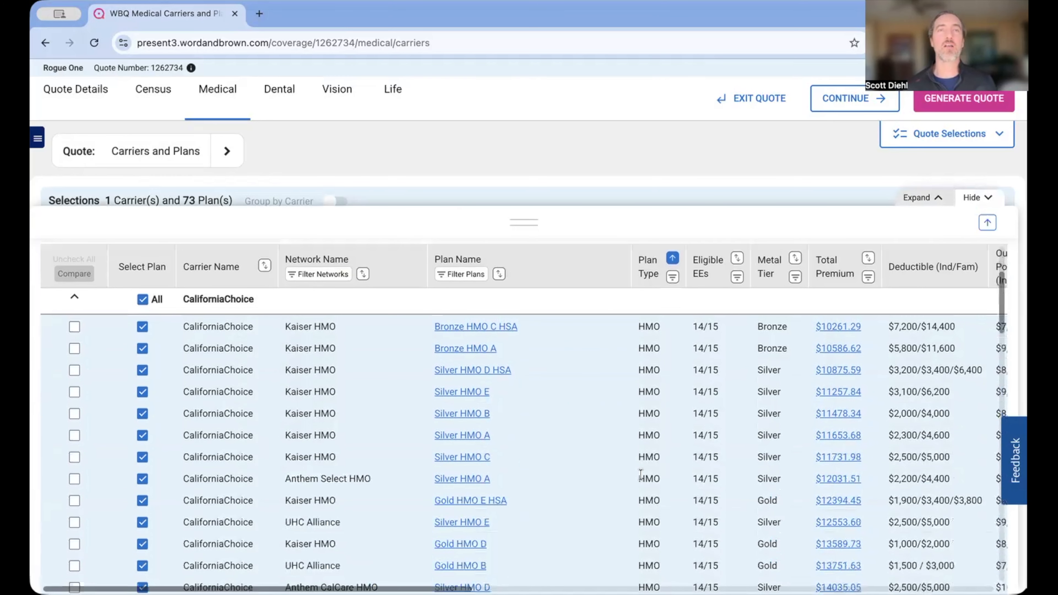
scroll(641, 475, "down", 3)
scroll(641, 479, "down", 2)
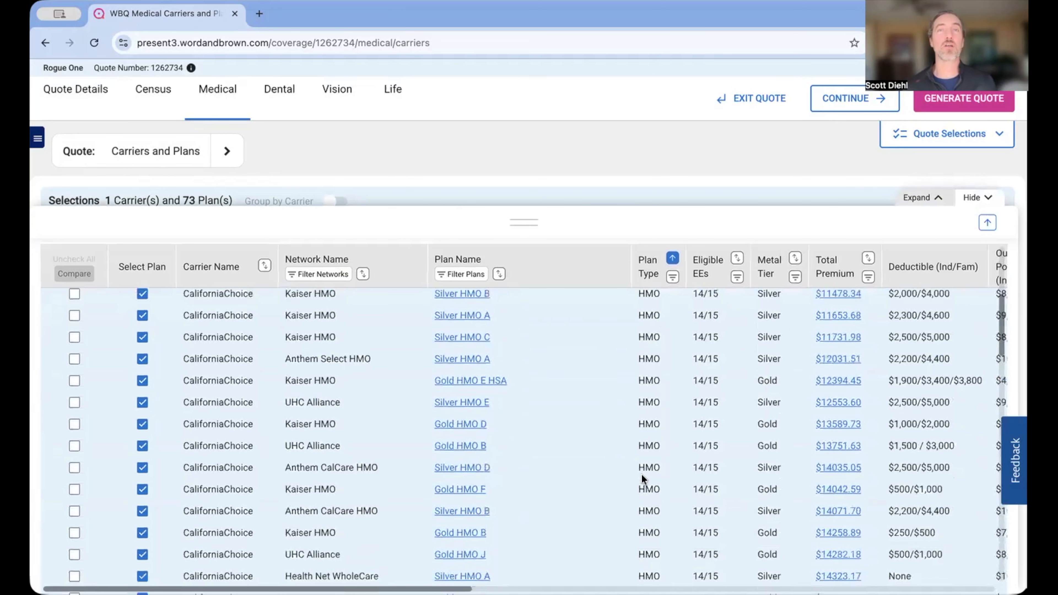
scroll(641, 478, "down", 2)
scroll(642, 476, "down", 1)
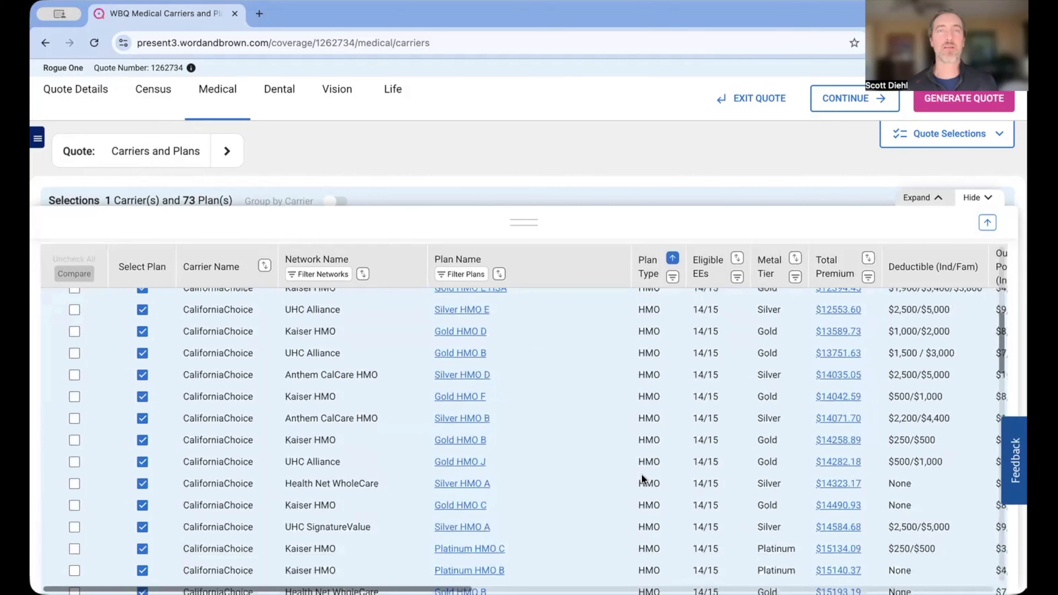
scroll(642, 475, "down", 3)
scroll(642, 475, "down", 2)
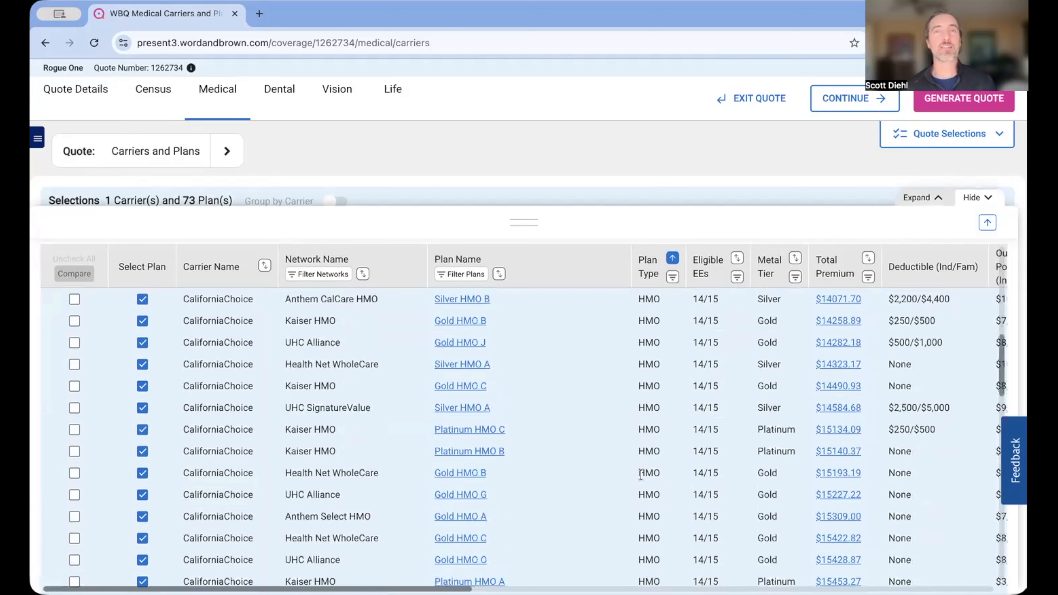
scroll(641, 475, "down", 1)
scroll(641, 475, "down", 3)
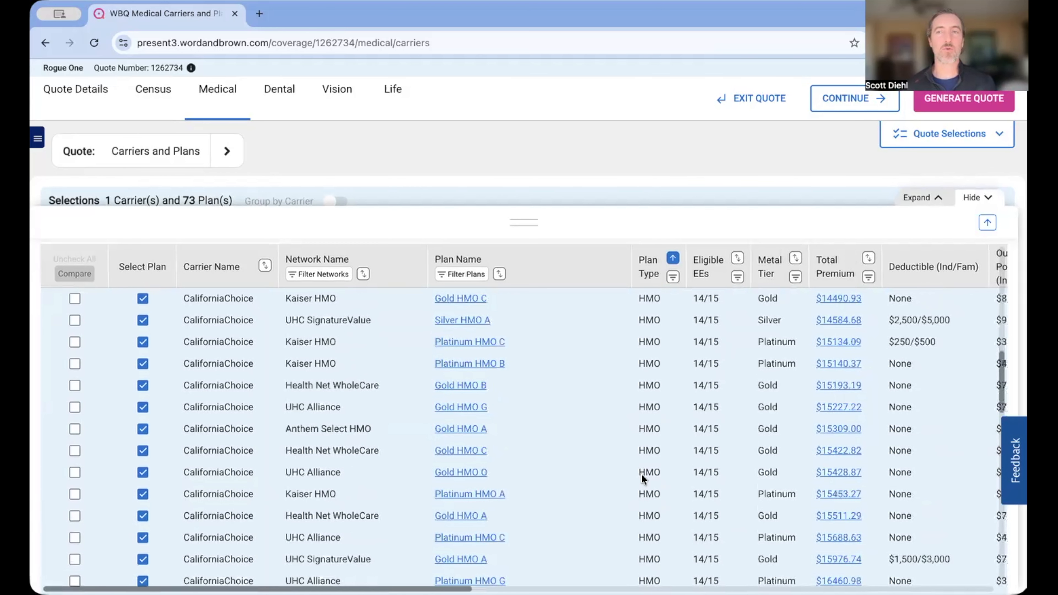
scroll(642, 478, "down", 1)
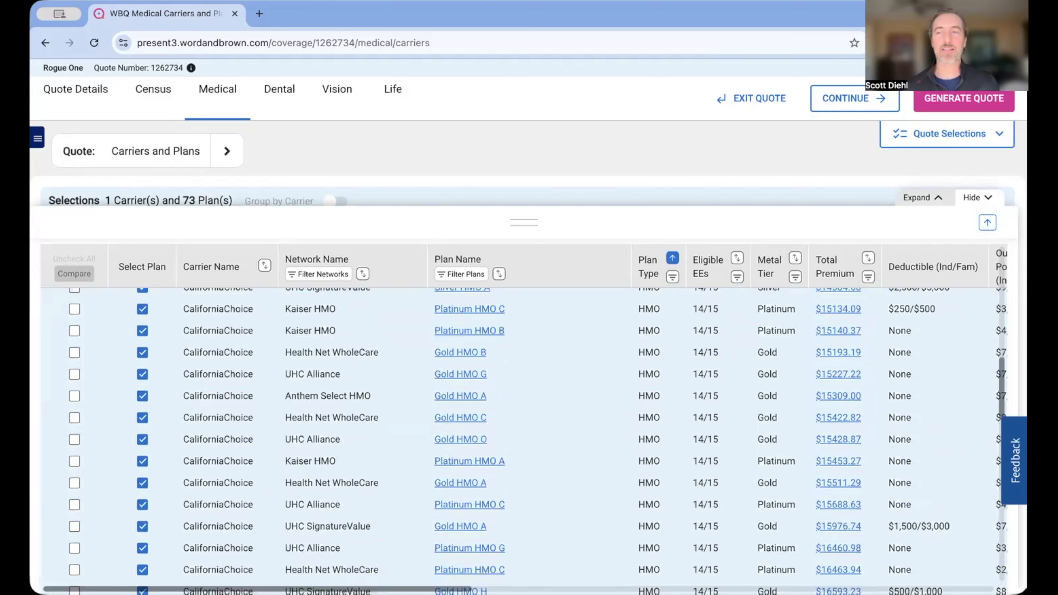
left_click(971, 225)
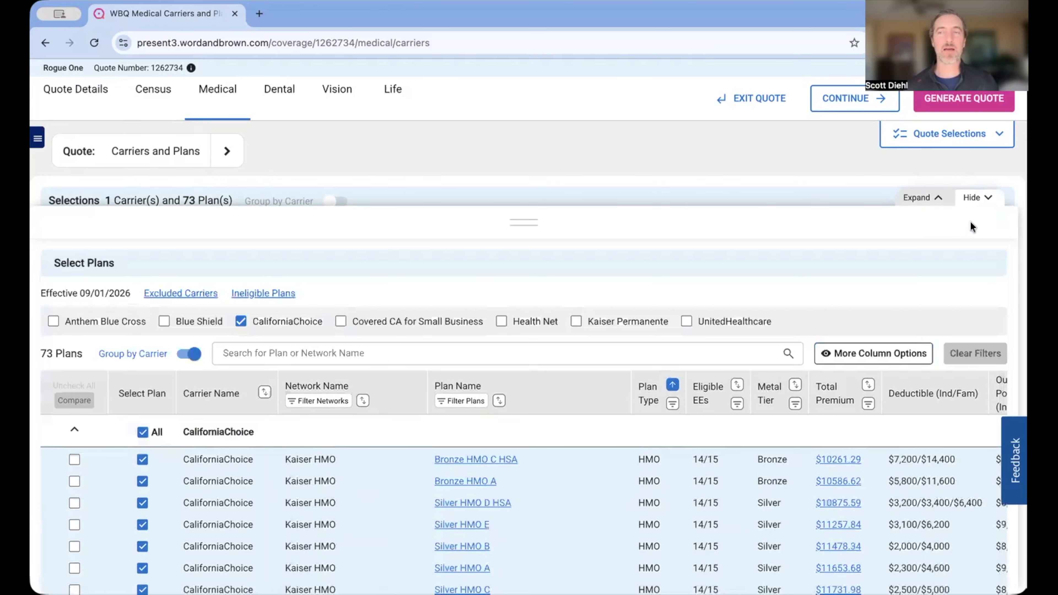
left_click(991, 192)
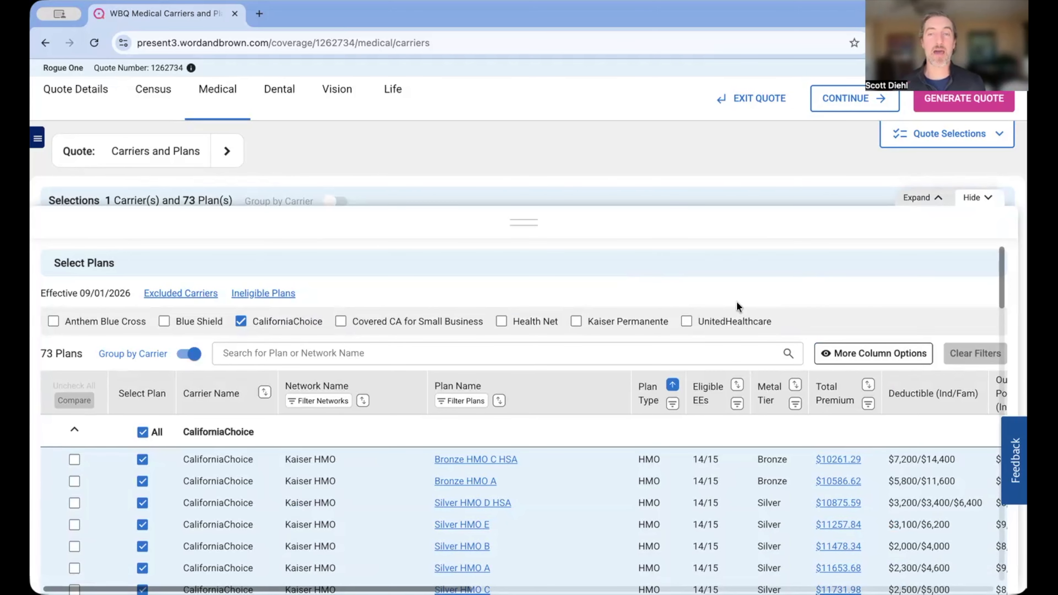
Add Health Net and UnitedHealthcare with all their plans, and filter out UnitedHealthcare's Select Plus PPO and Core PPO networks
scroll(474, 328, "down", 3)
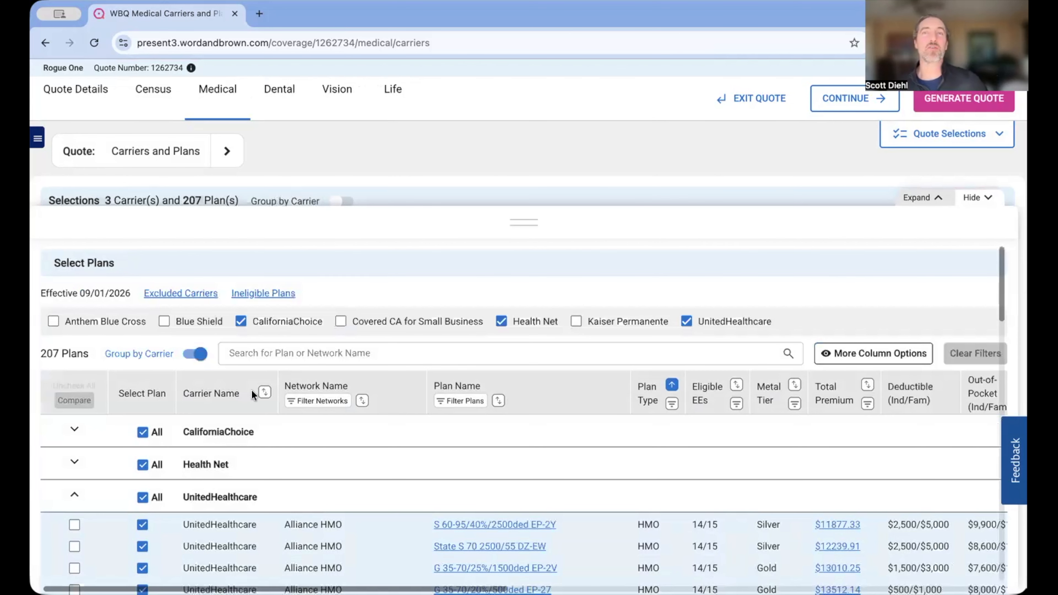
left_click(367, 371)
left_click(359, 269)
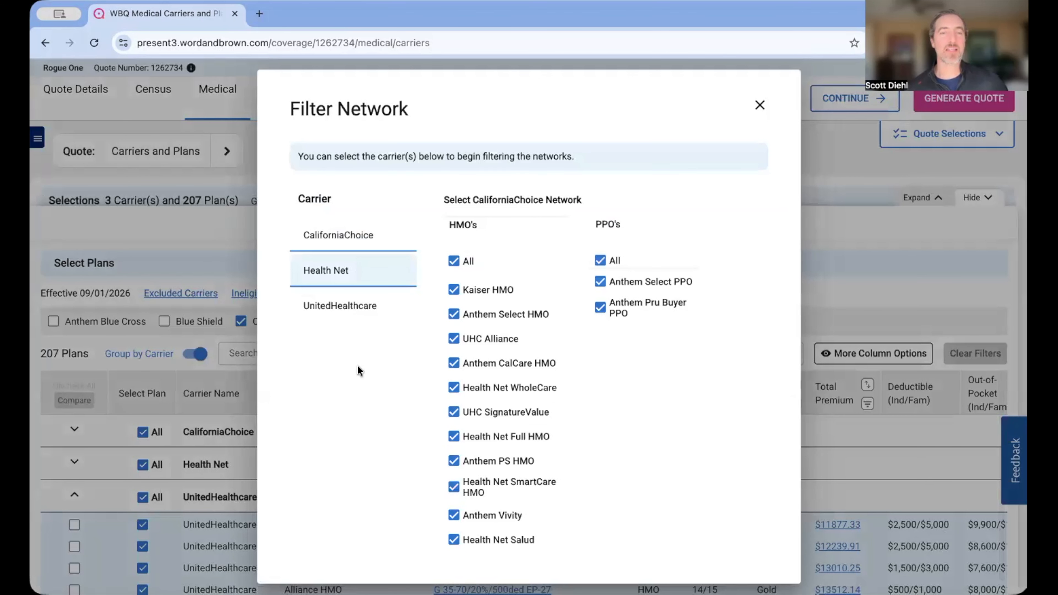
left_click(350, 419)
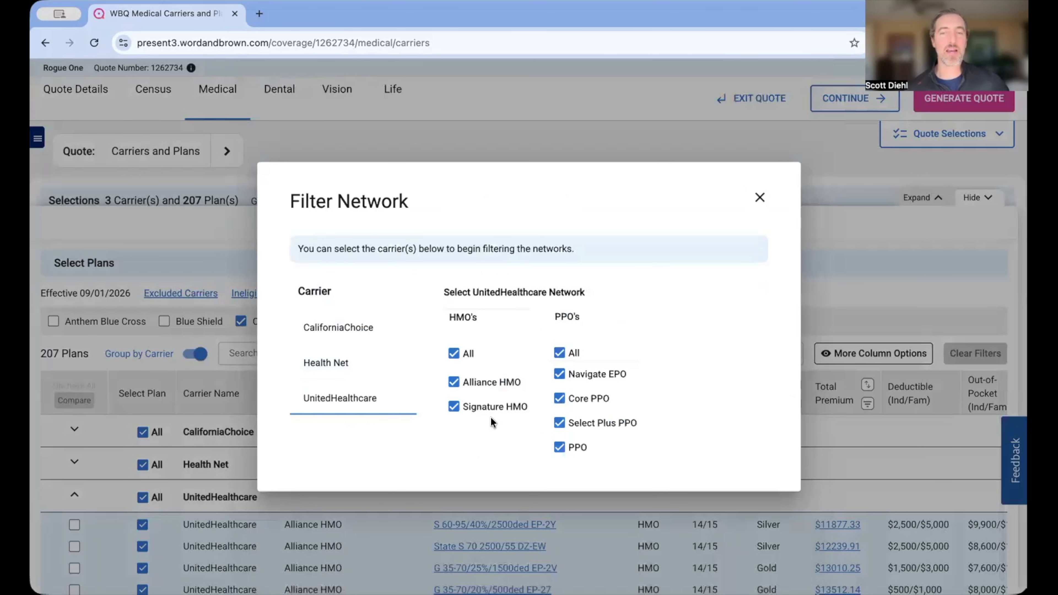
left_click(566, 423)
left_click(568, 398)
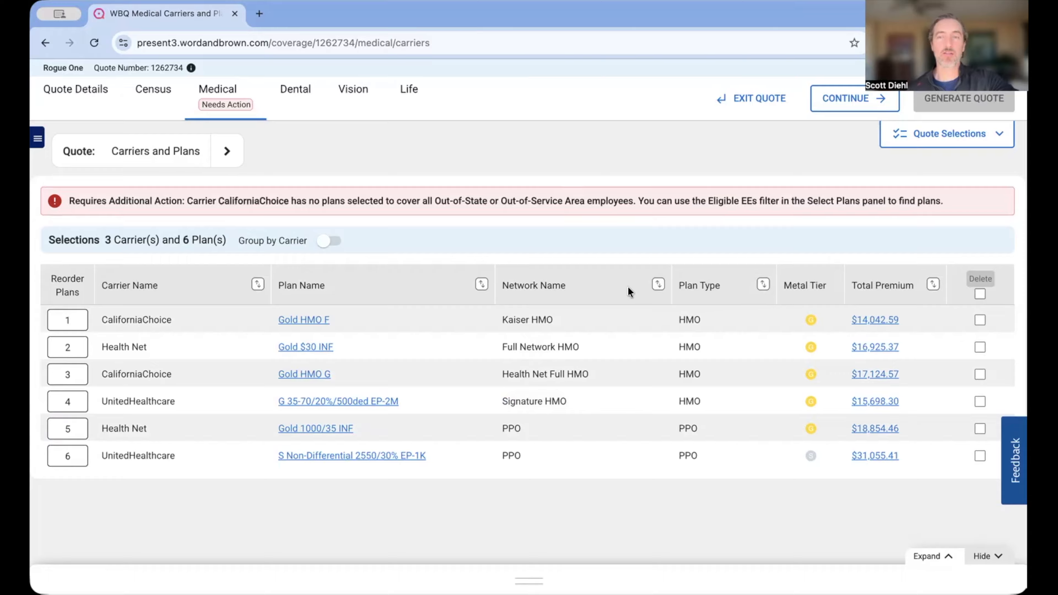
Sort the selected medical plans by total premium
left_click(933, 285)
left_click(660, 372)
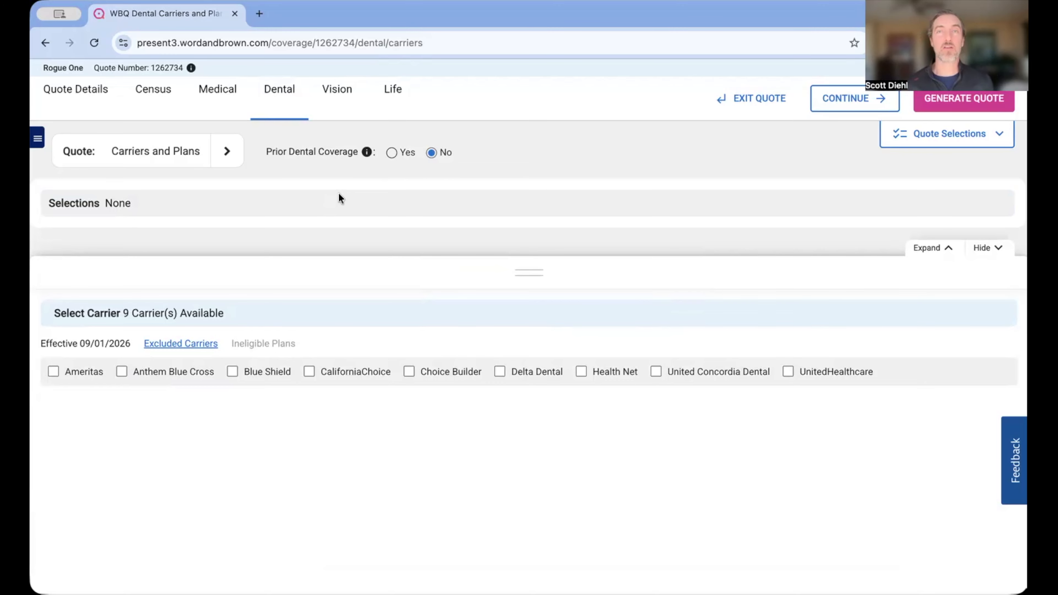
Set prior dental coverage to Yes and review the quote selections summary for all coverage lines
left_click(393, 153)
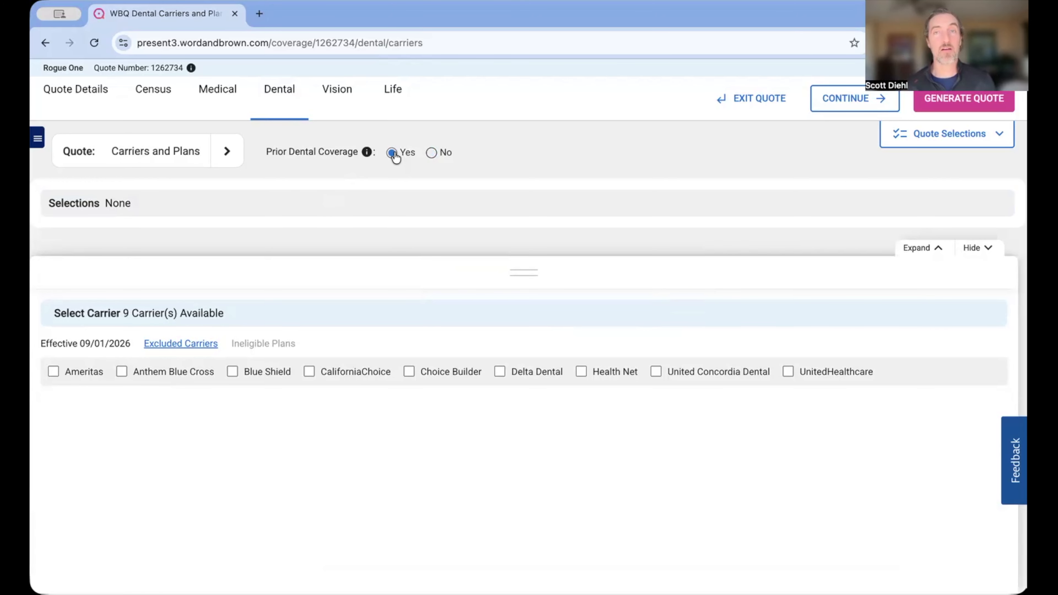
left_click(986, 143)
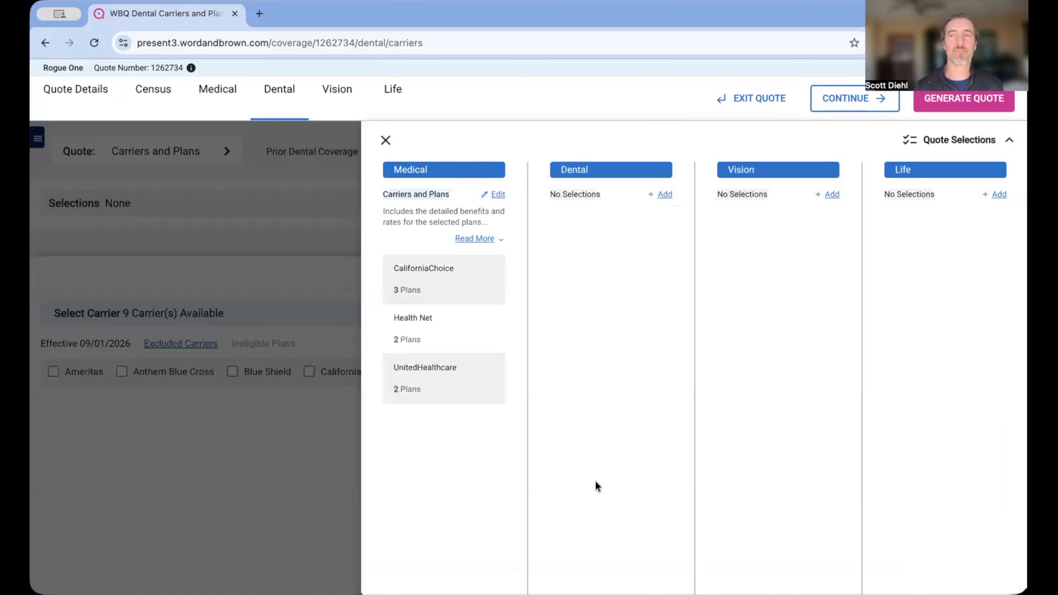
Create Current and Renewal packages for the medical quote, including Kaiser Permanente alongside Anthem Blue Cross in the current one
left_click(216, 96)
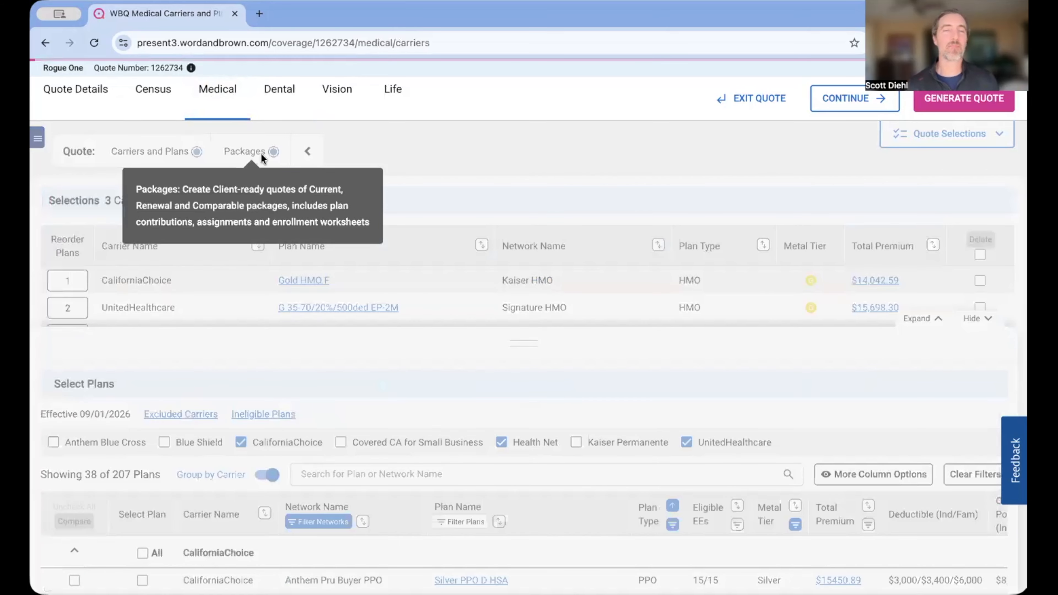
left_click(260, 153)
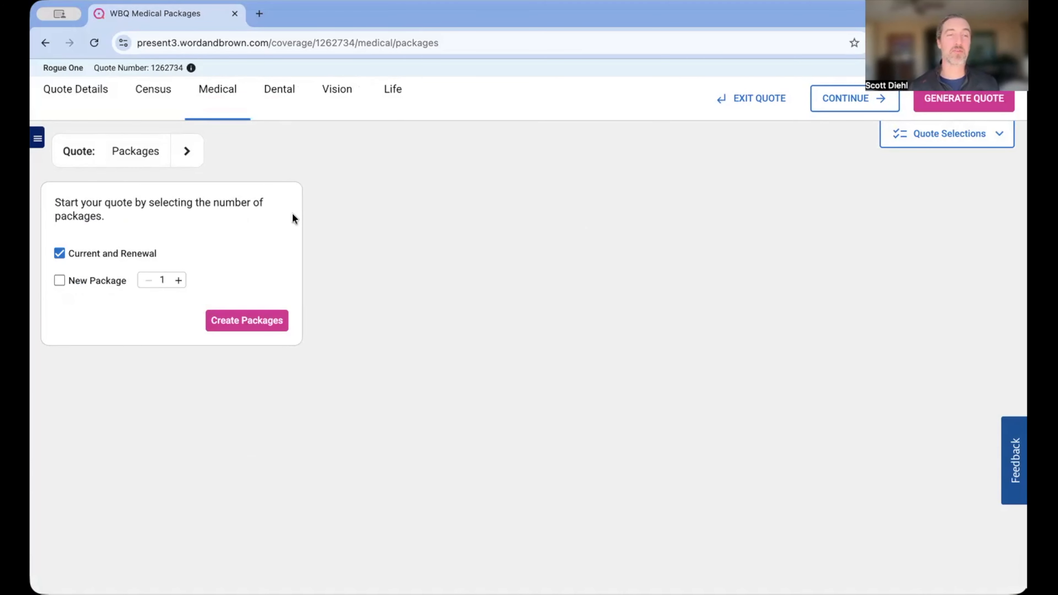
left_click(256, 323)
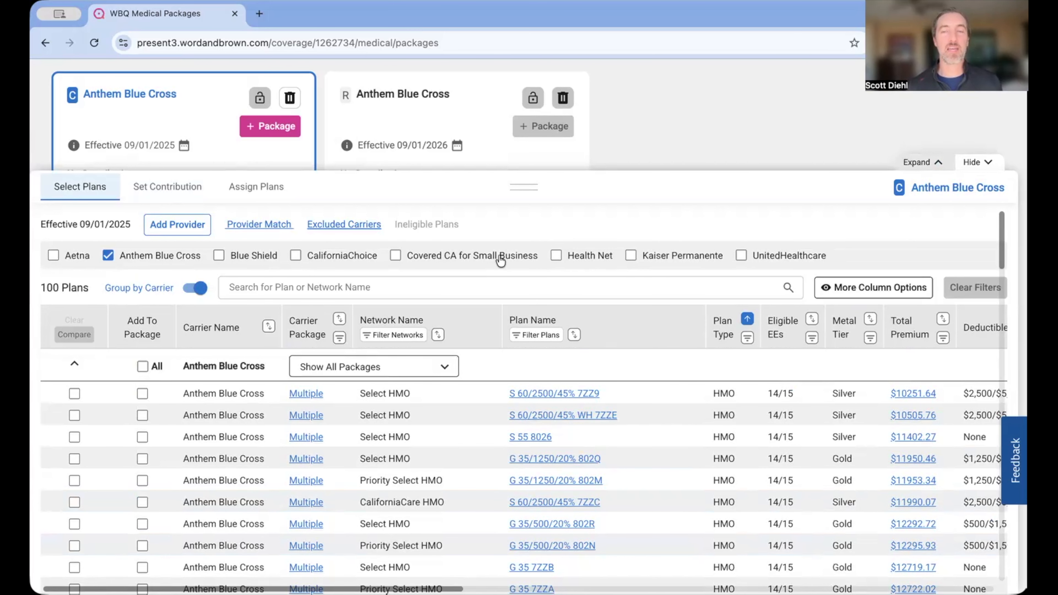
left_click(632, 257)
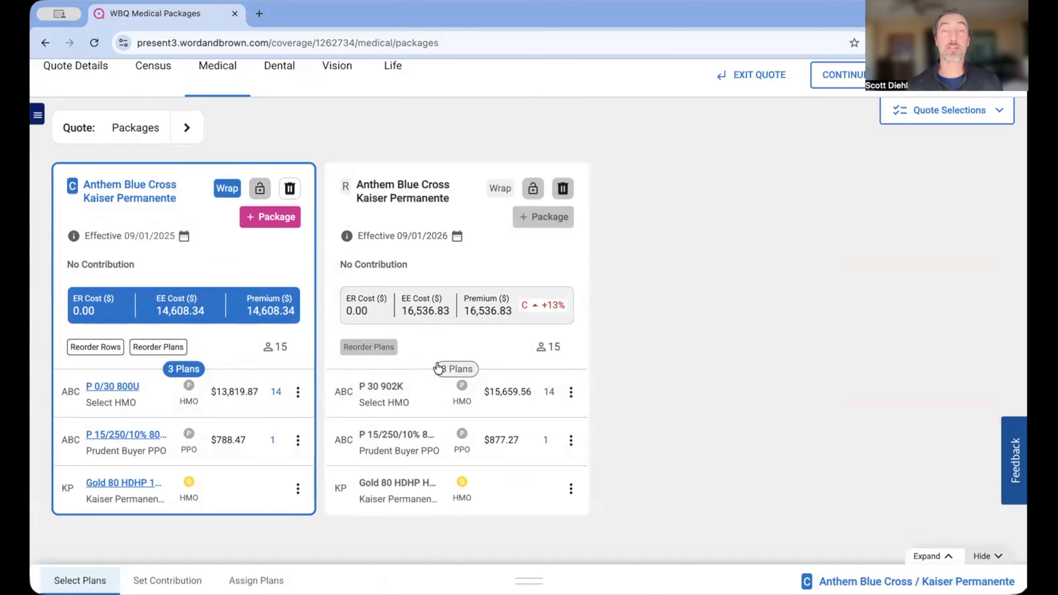
Copy the Anthem Blue Cross and Kaiser Permanente renewal package as an additional package
left_click(440, 462)
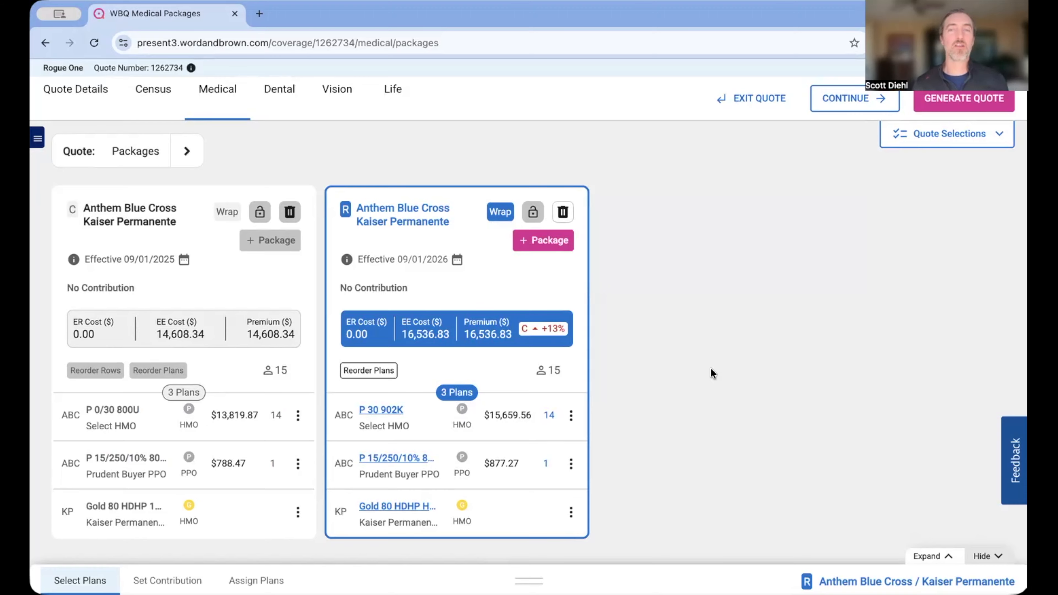
left_click(549, 242)
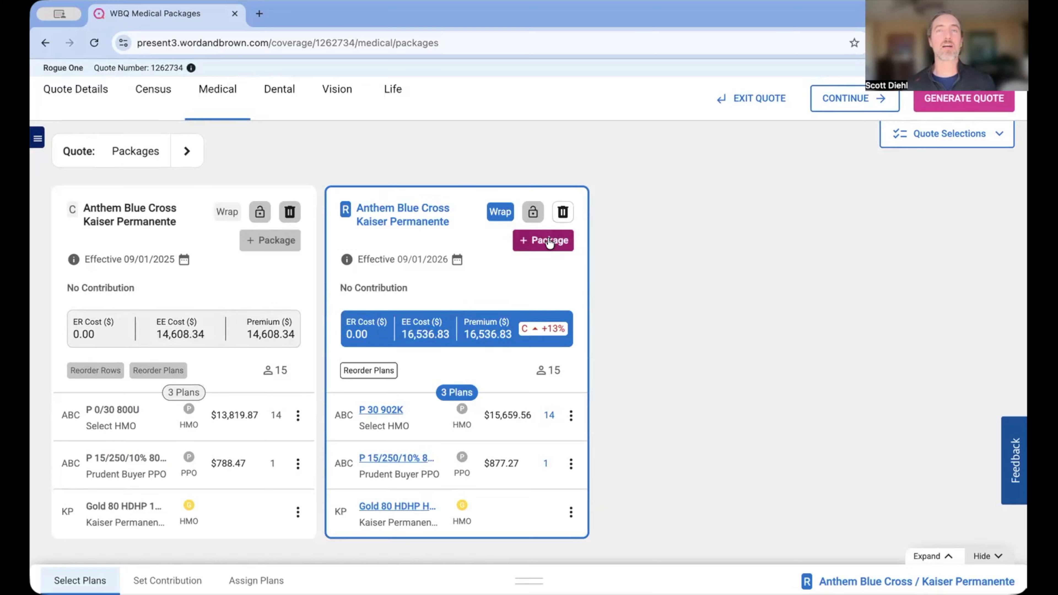
left_click(549, 242)
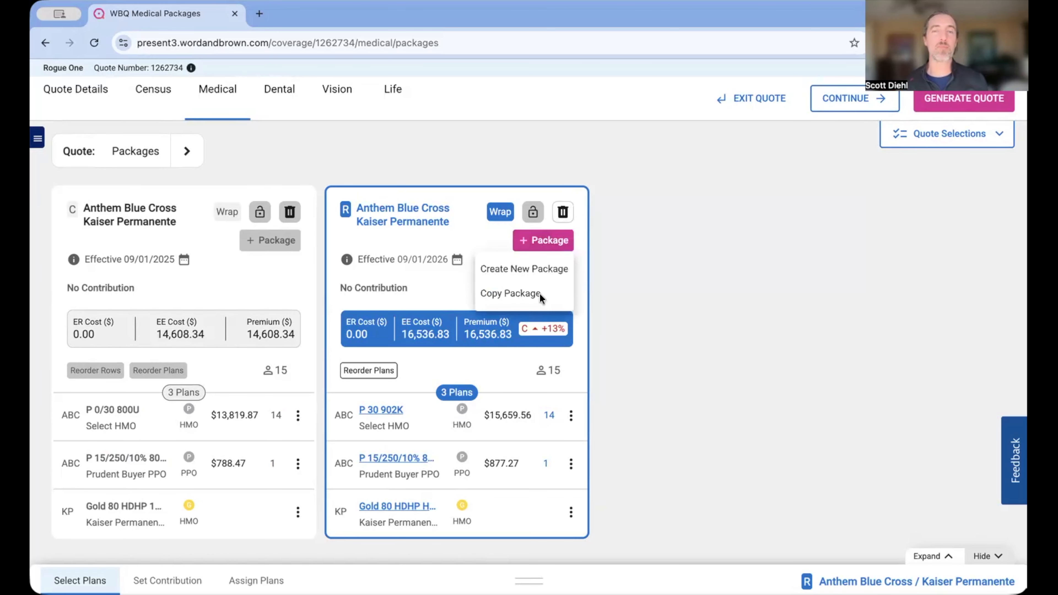
left_click(540, 296)
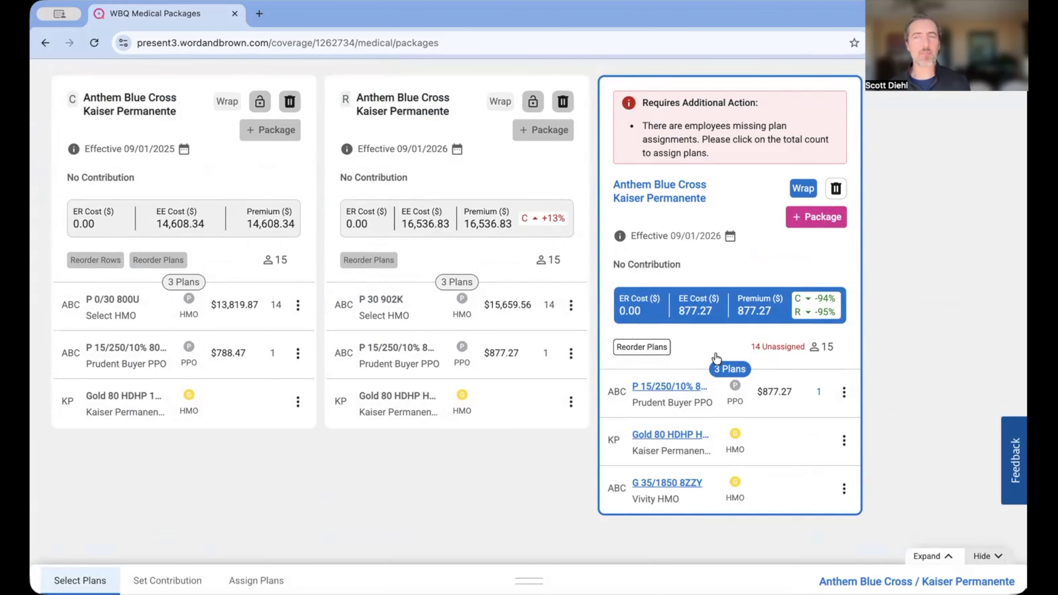
Reorder the copied package's plans so that G 35/1850 8ZZY comes first, and collapse the plan selection area
left_click(639, 346)
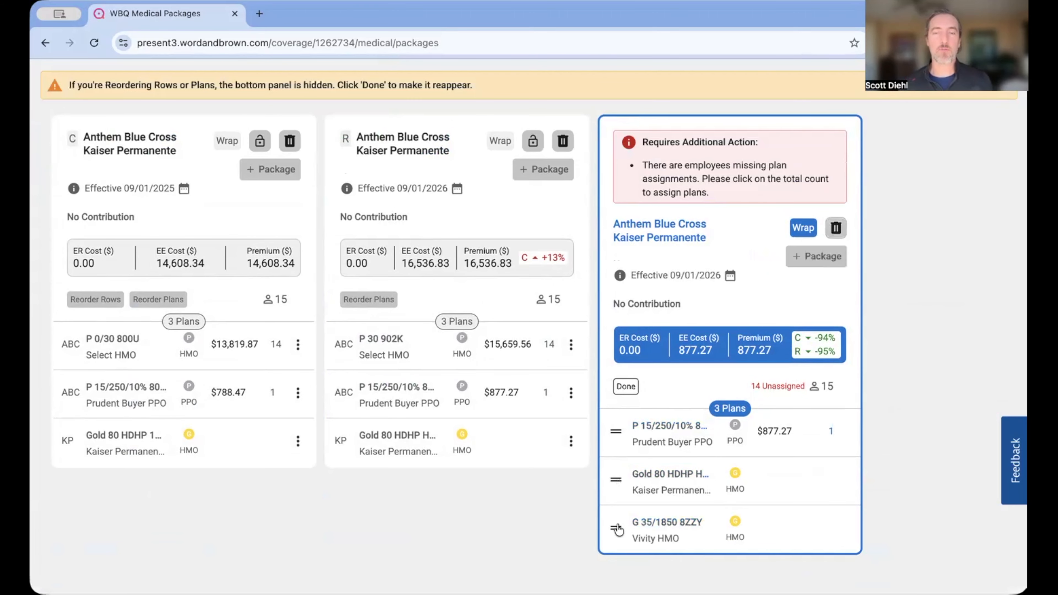
left_click_drag(618, 530, 631, 387)
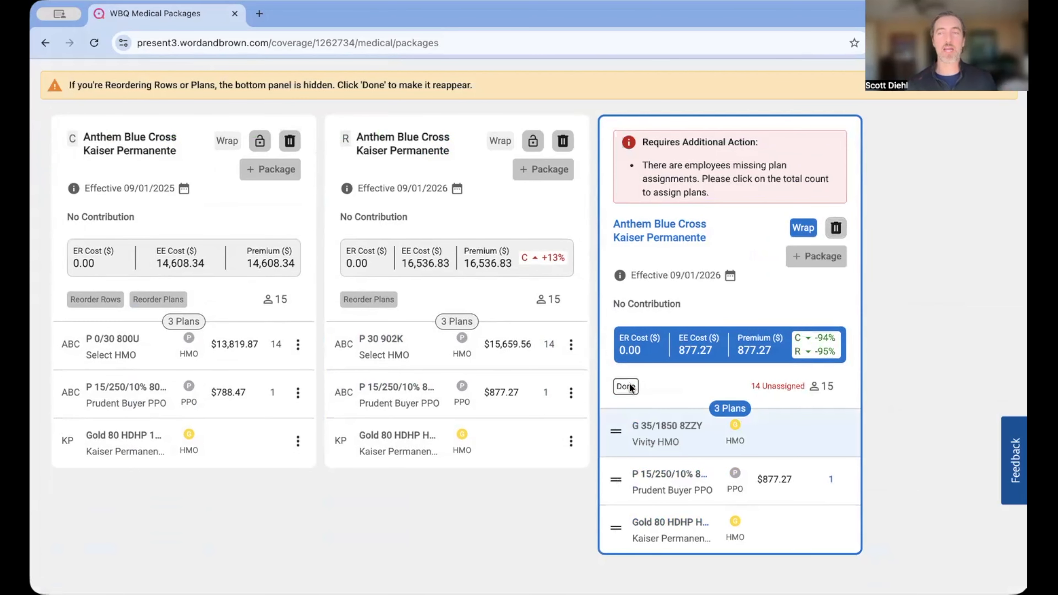
left_click(630, 387)
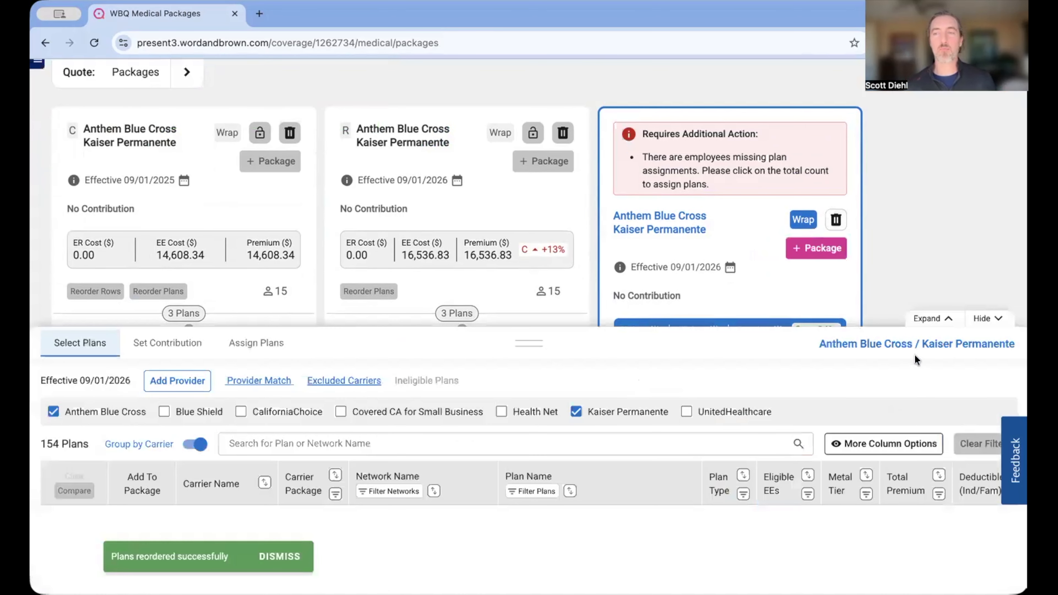
left_click(994, 318)
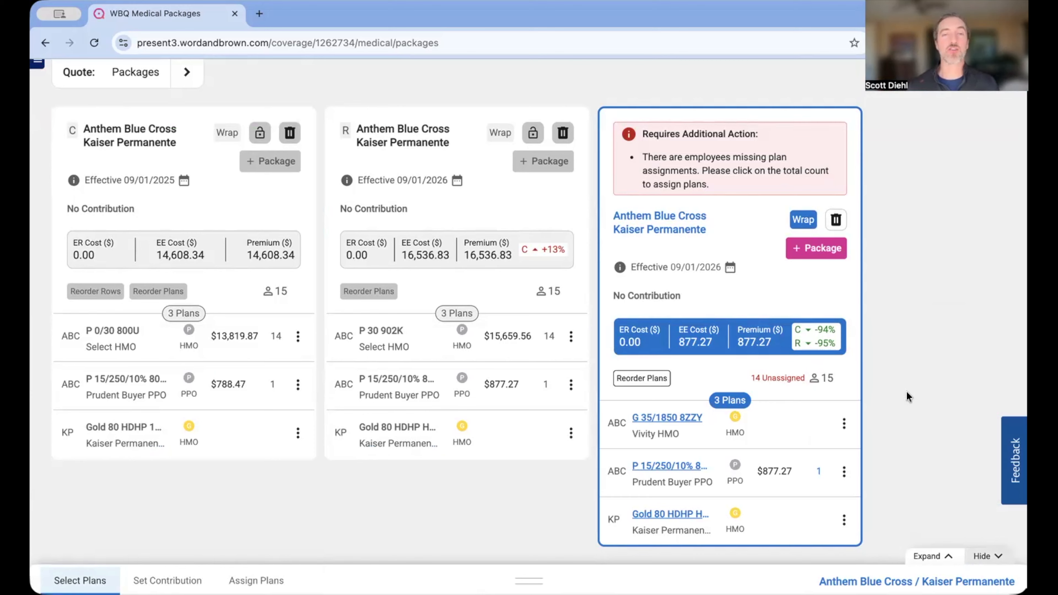
Open the current Anthem Blue Cross / Kaiser Permanente package's plan selection and check the provider match by carrier
left_click(222, 261)
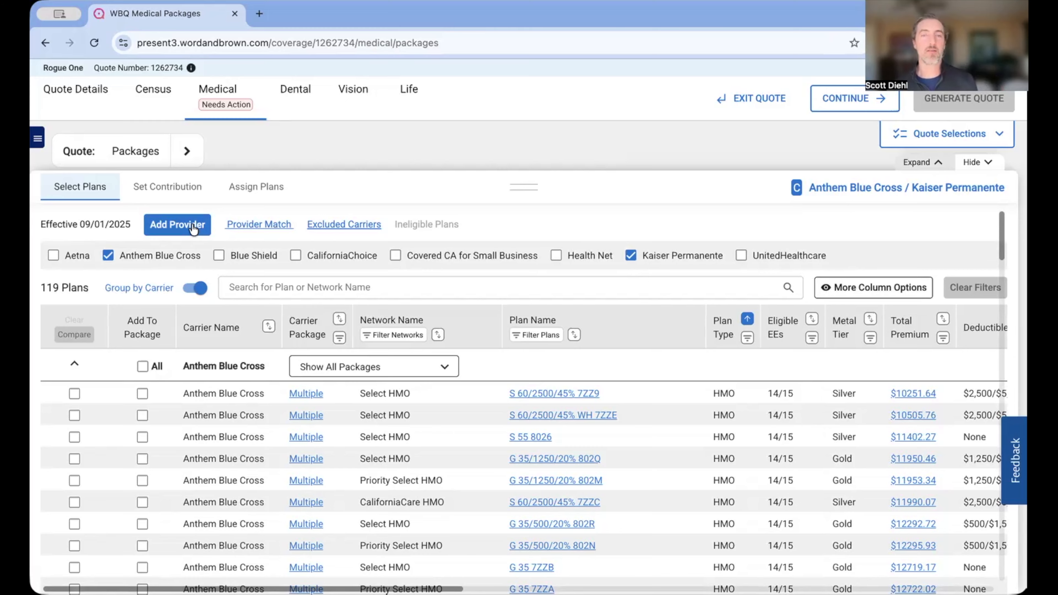
left_click(274, 225)
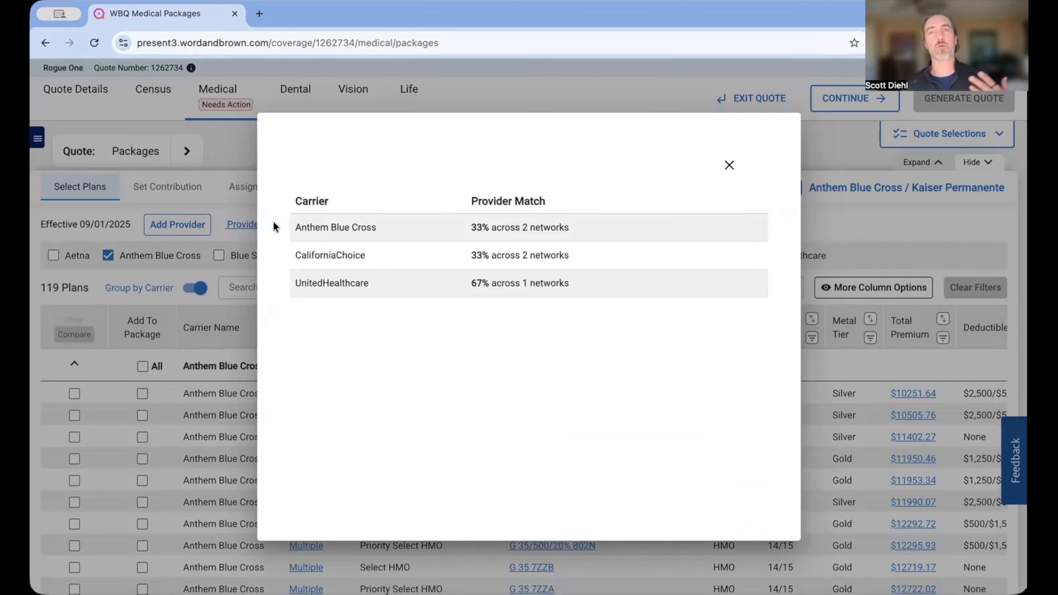
left_click(729, 165)
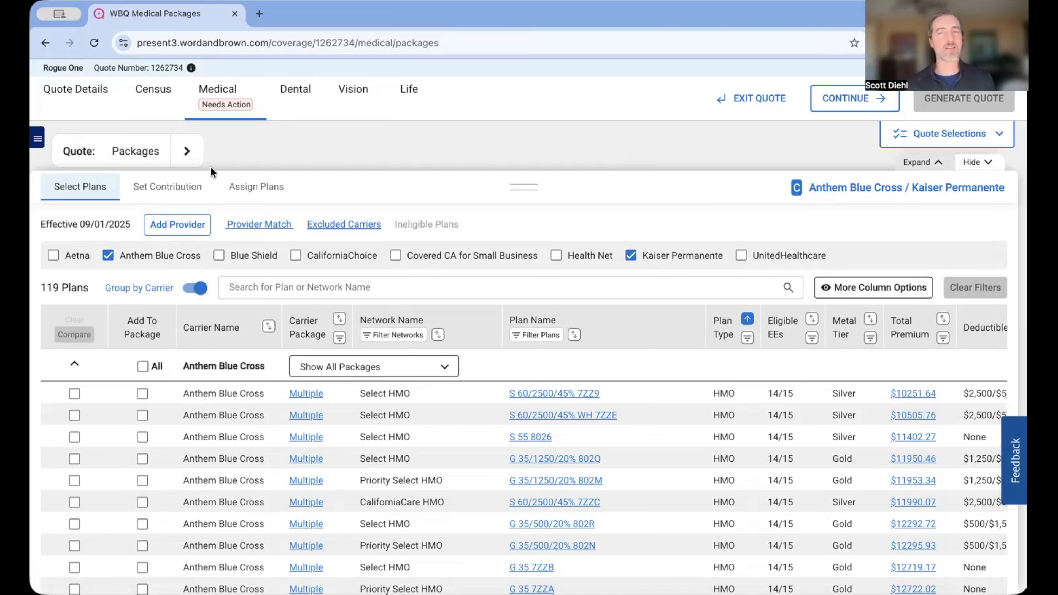
Set 75% employer contributions to EE and DP premiums based on the lowest cost plan, for the current package only, with different contributions per carrier
left_click(180, 190)
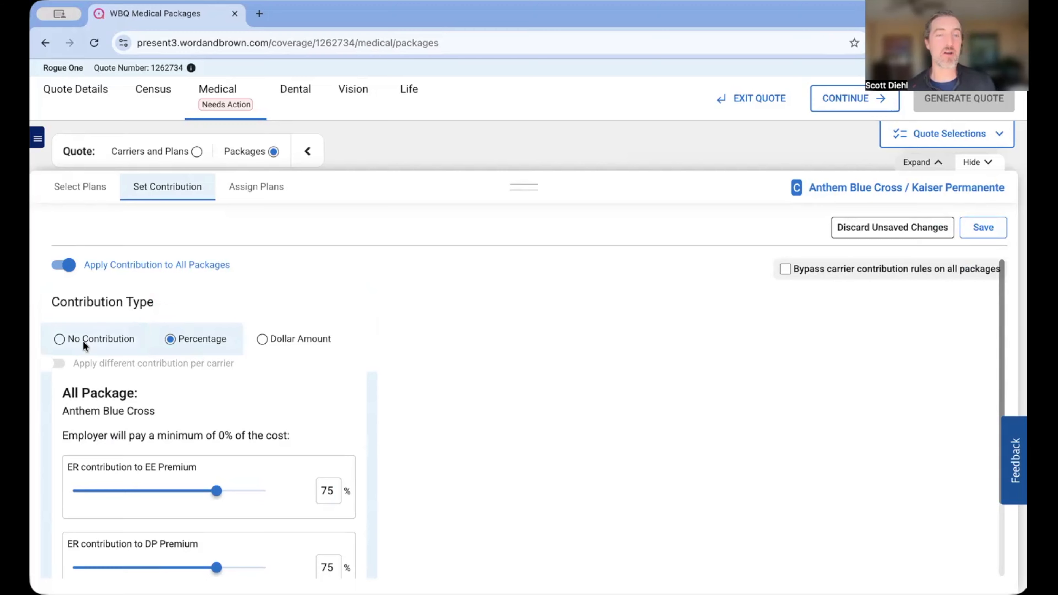
scroll(89, 554, "down", 2)
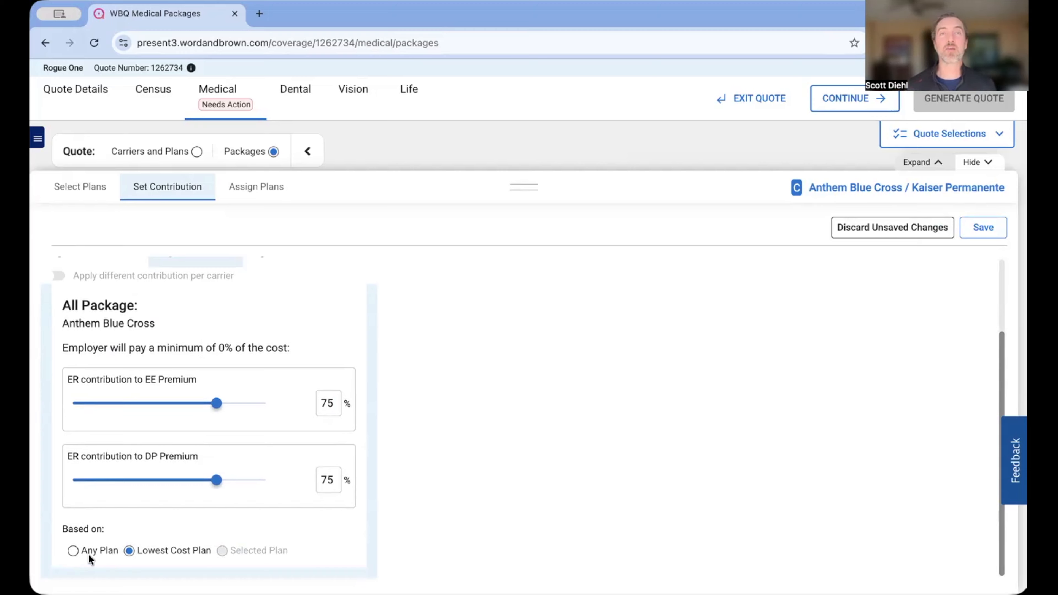
scroll(89, 555, "up", 2)
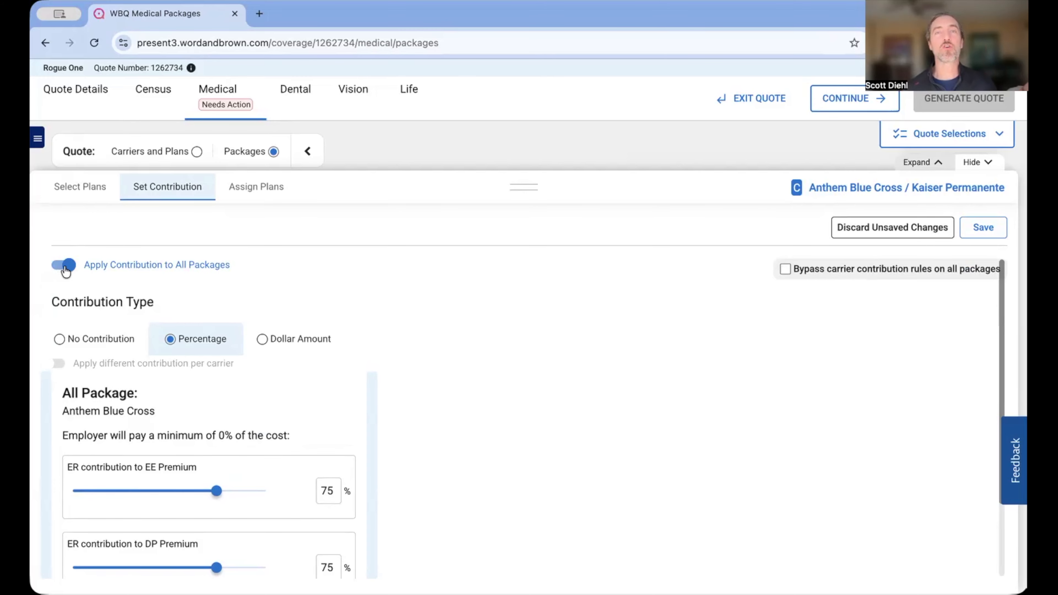
left_click(66, 267)
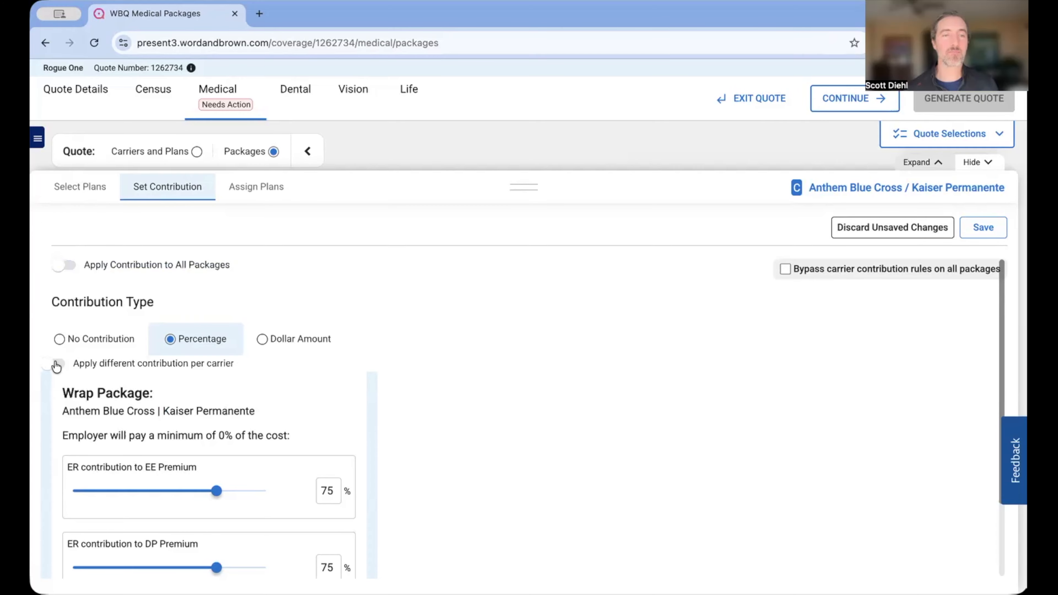
left_click(57, 364)
scroll(251, 320, "down", 2)
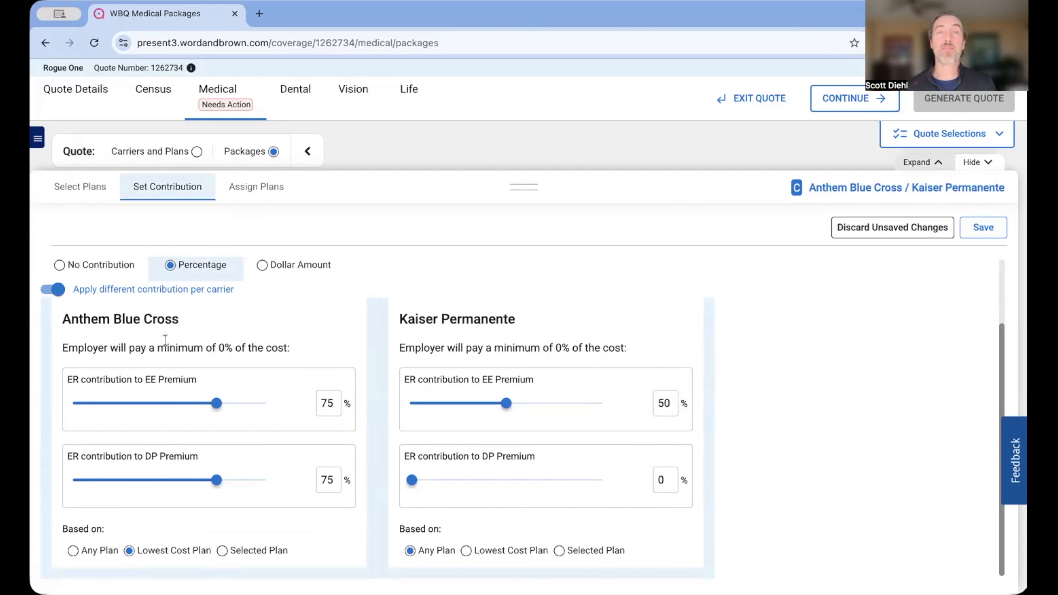
Review employee plan assignments, expand them to all packages, and set the current package's default plan to P 15/250/10% 8047 - Prudent Buyer PPO
left_click(258, 187)
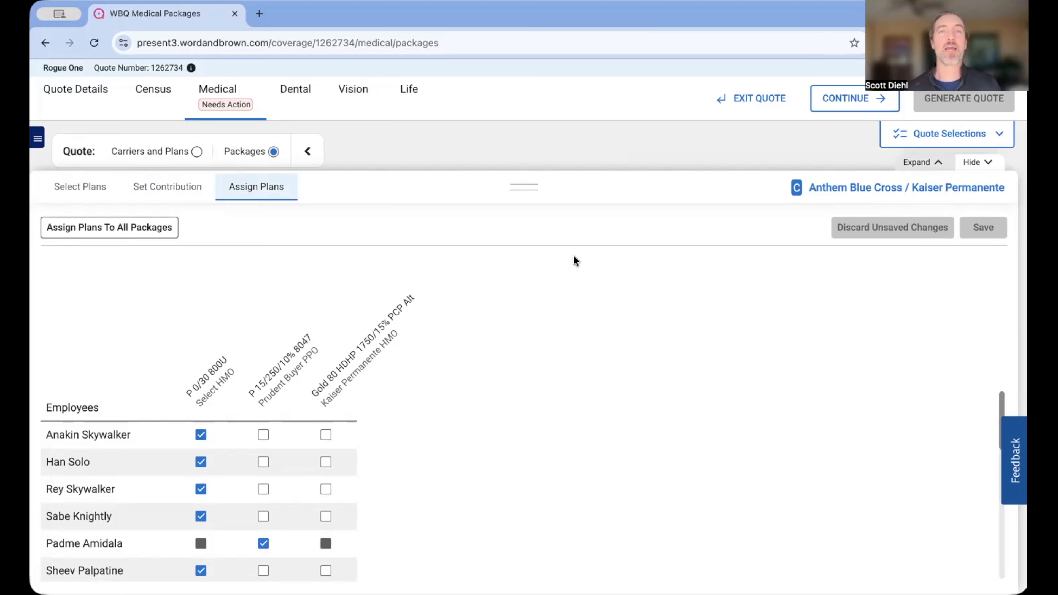
scroll(544, 311, "down", 2)
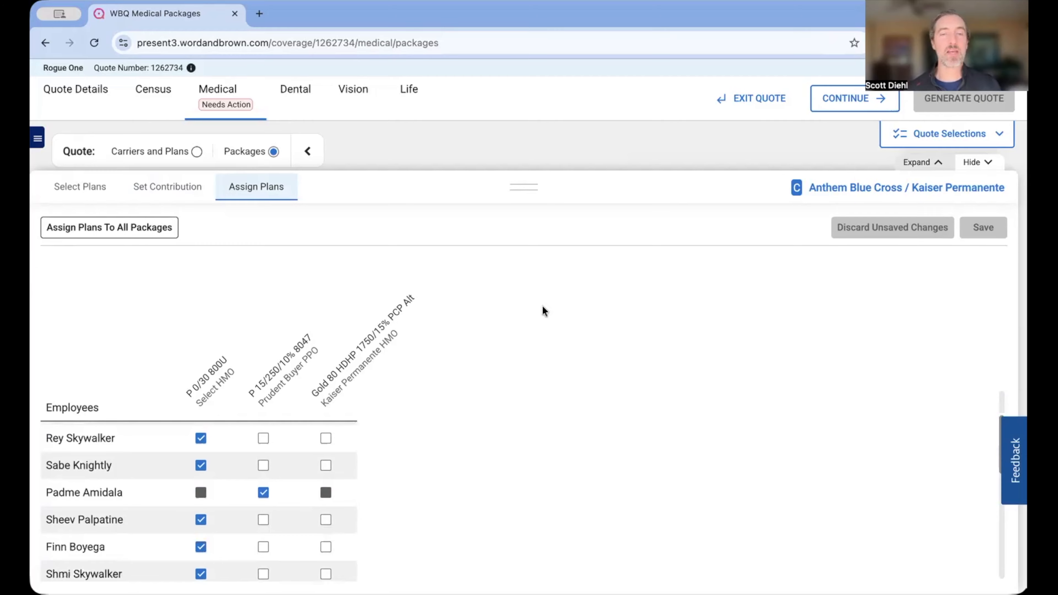
scroll(544, 310, "down", 1)
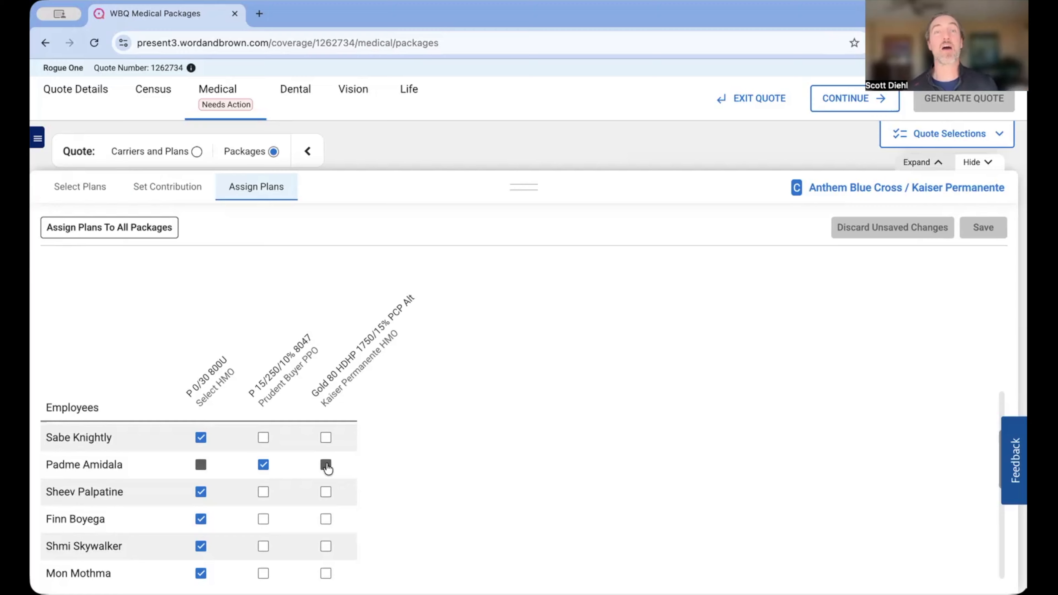
scroll(349, 448, "up", 3)
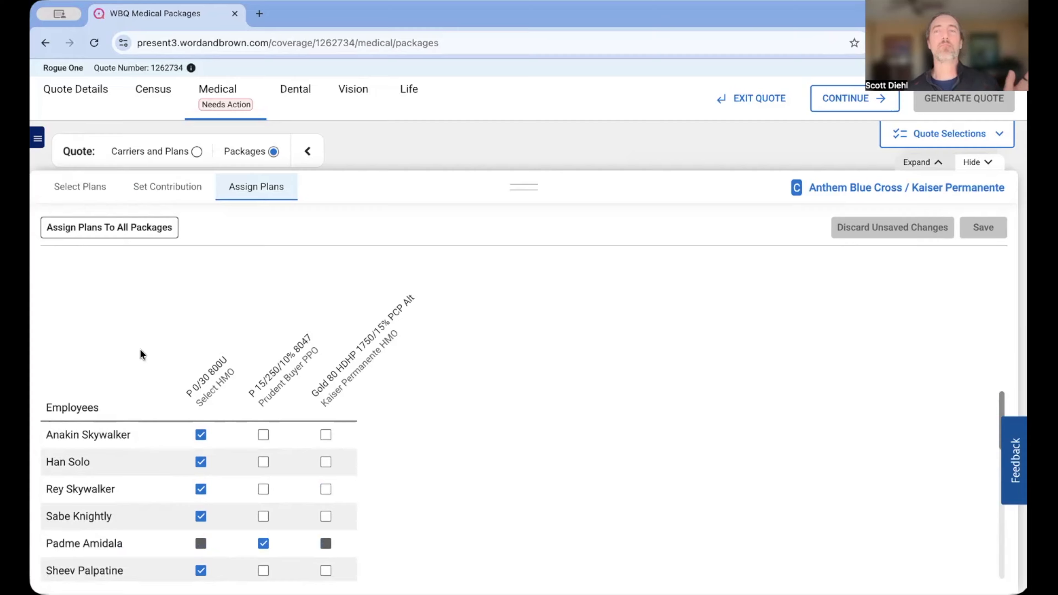
left_click(116, 236)
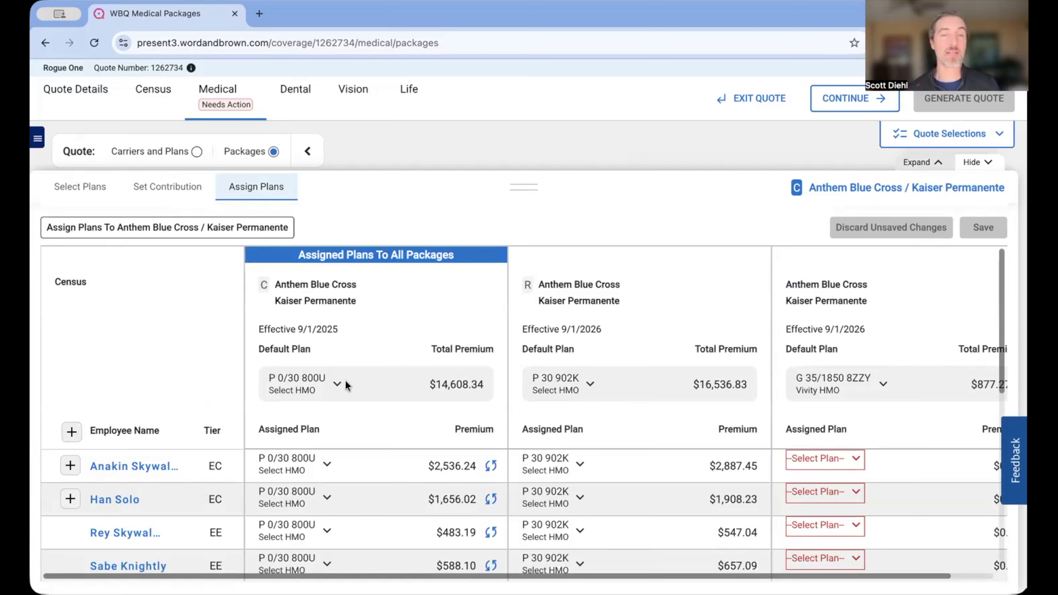
left_click(335, 382)
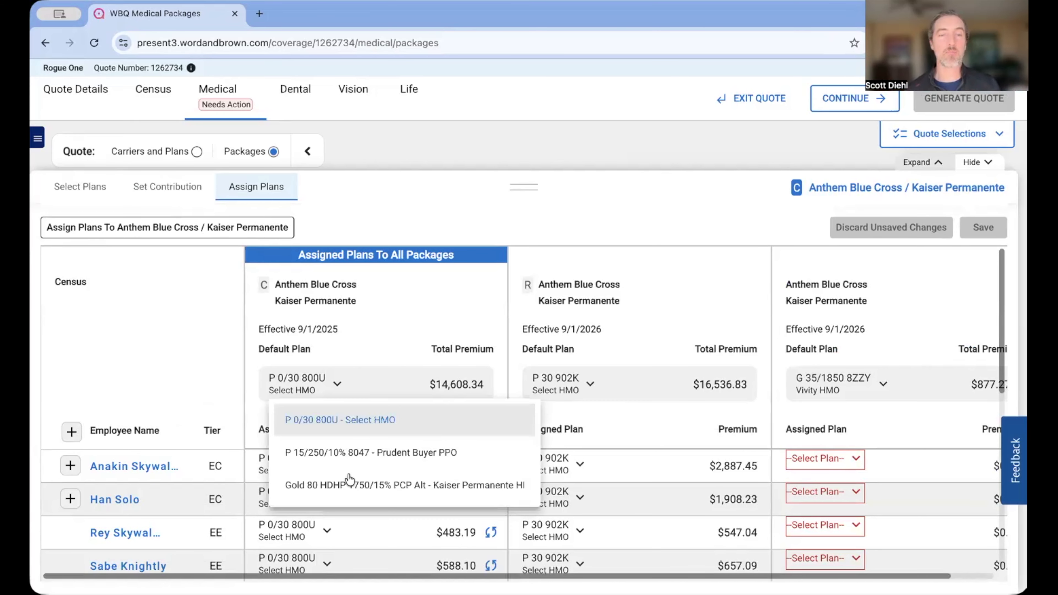
left_click(347, 456)
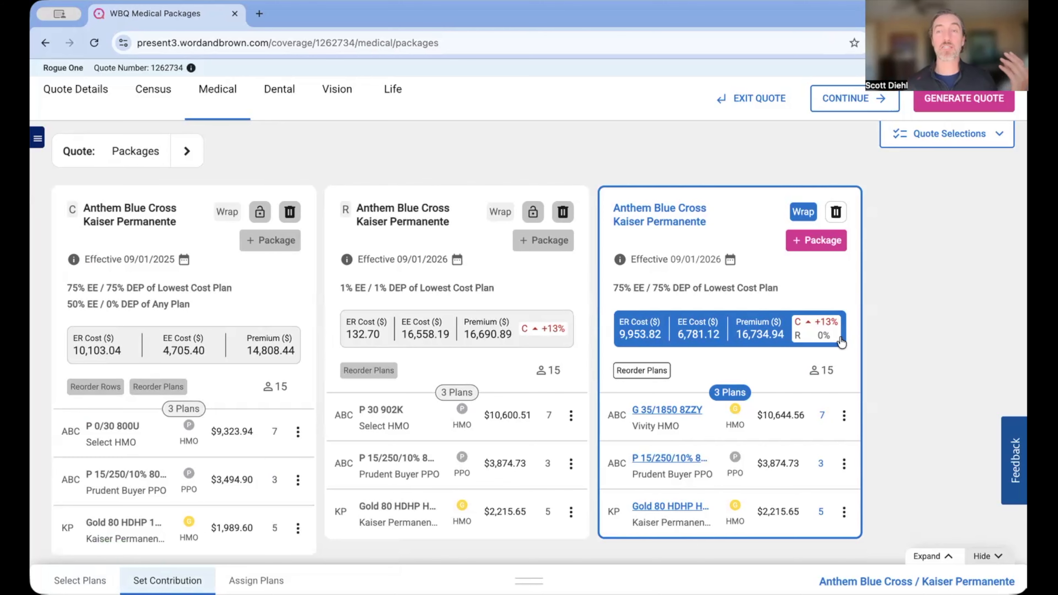
Generate the quote from the medical packages and export it with the preselected medical, dental and Choice Builder pages
mouse_move(842, 342)
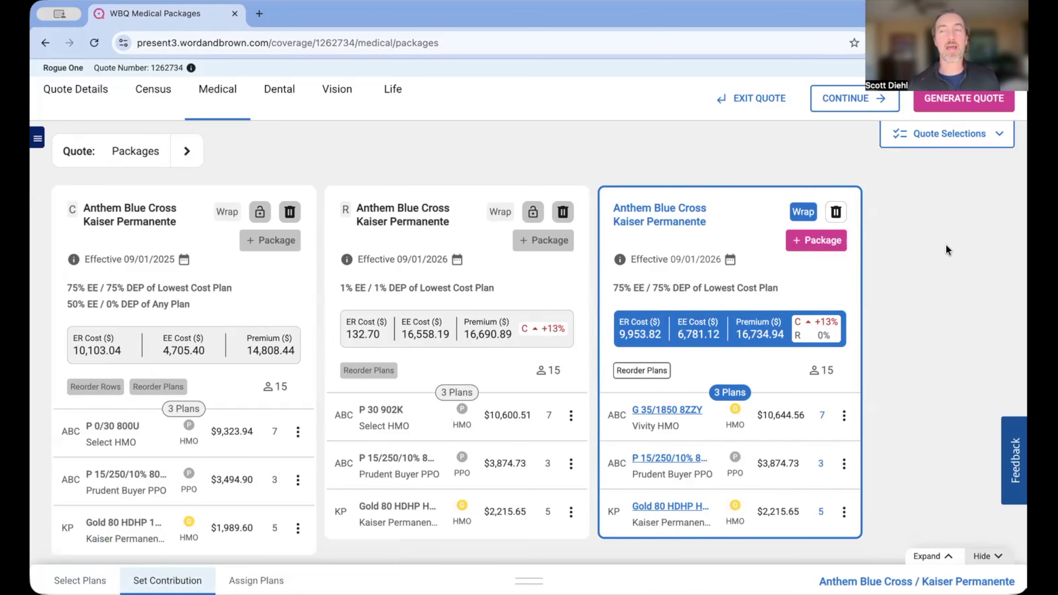
left_click(938, 103)
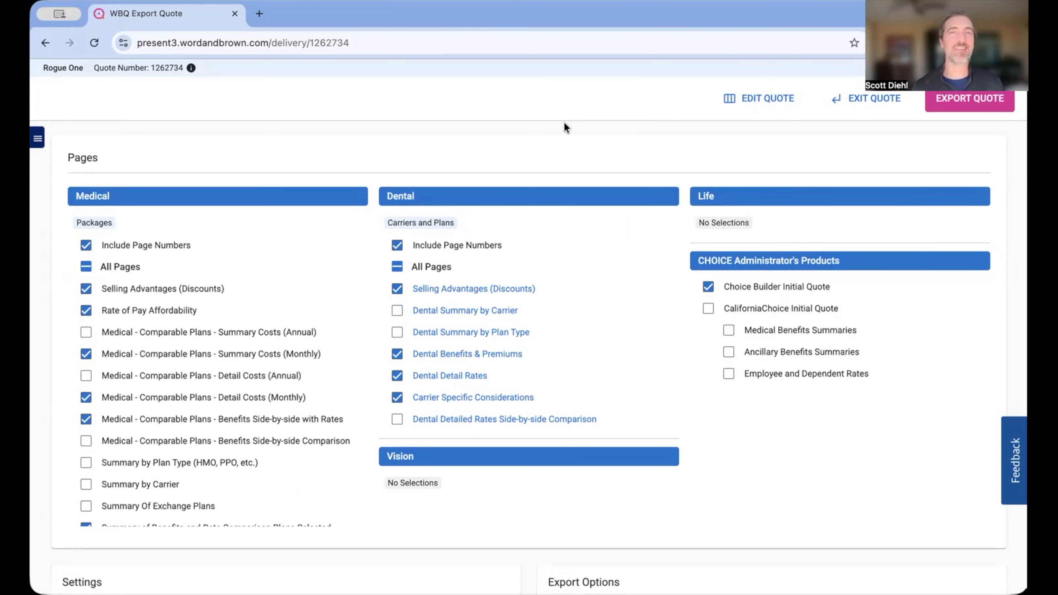
mouse_move(461, 289)
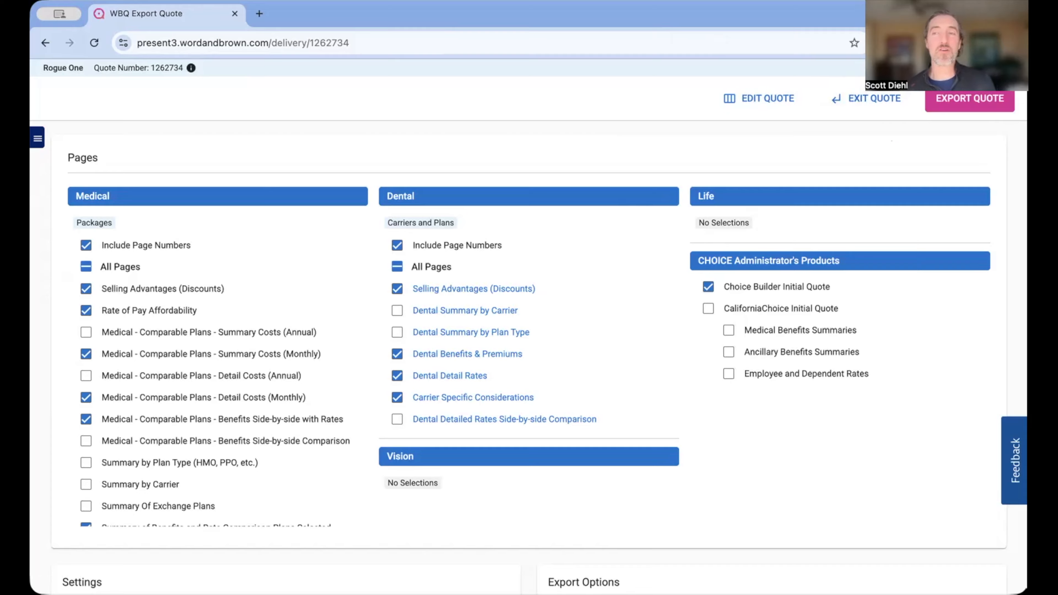
left_click(980, 98)
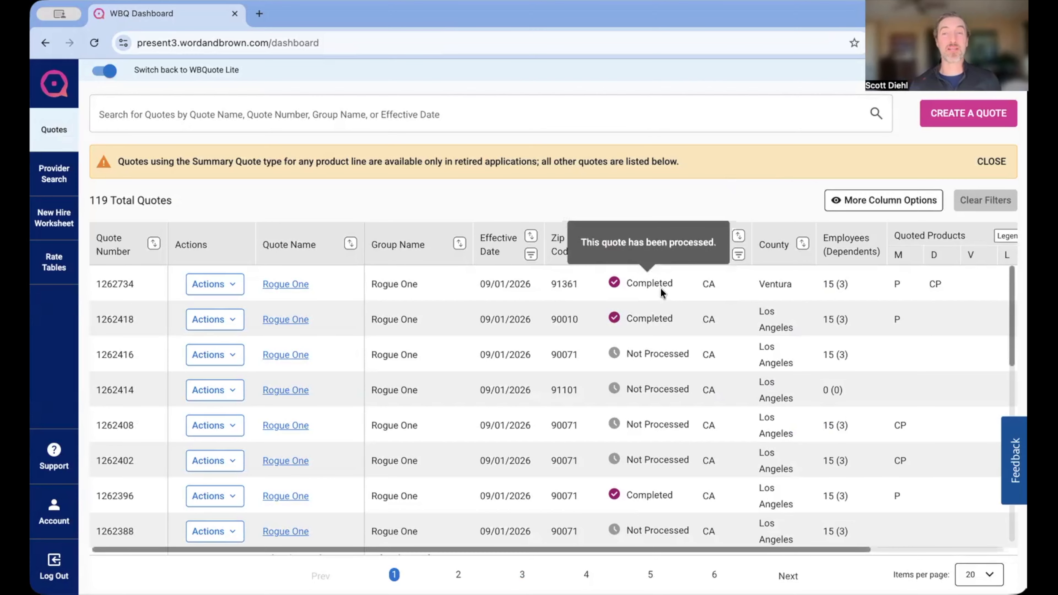
Open the newly completed Rogue One quote as a PDF and go to Summary of Benefits Comparison - Plans Selected
left_click(219, 287)
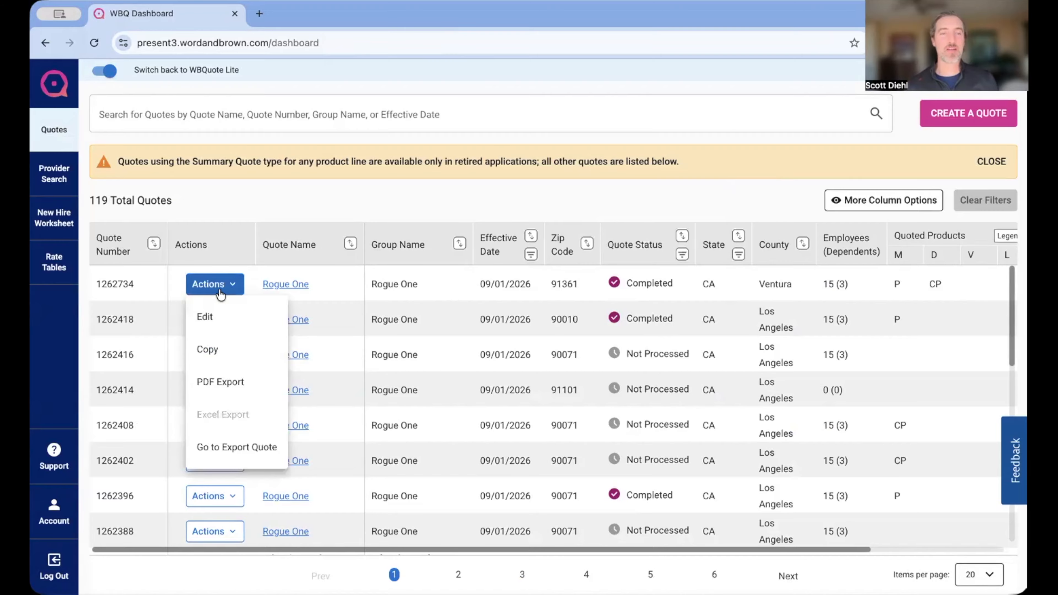
left_click(225, 379)
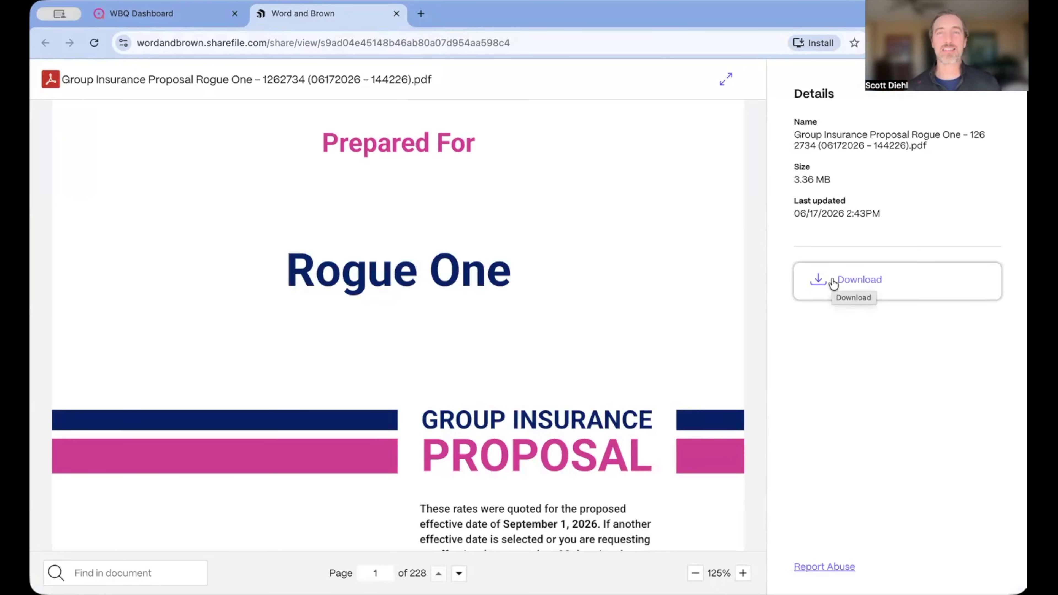
scroll(489, 250, "up", 1)
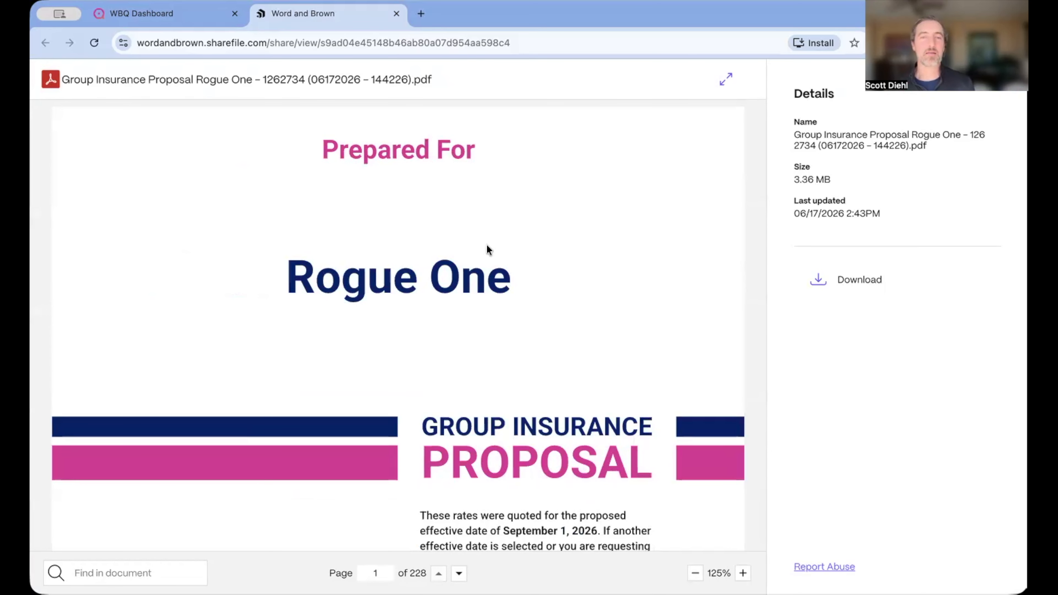
scroll(486, 244, "down", 4)
scroll(354, 253, "down", 10)
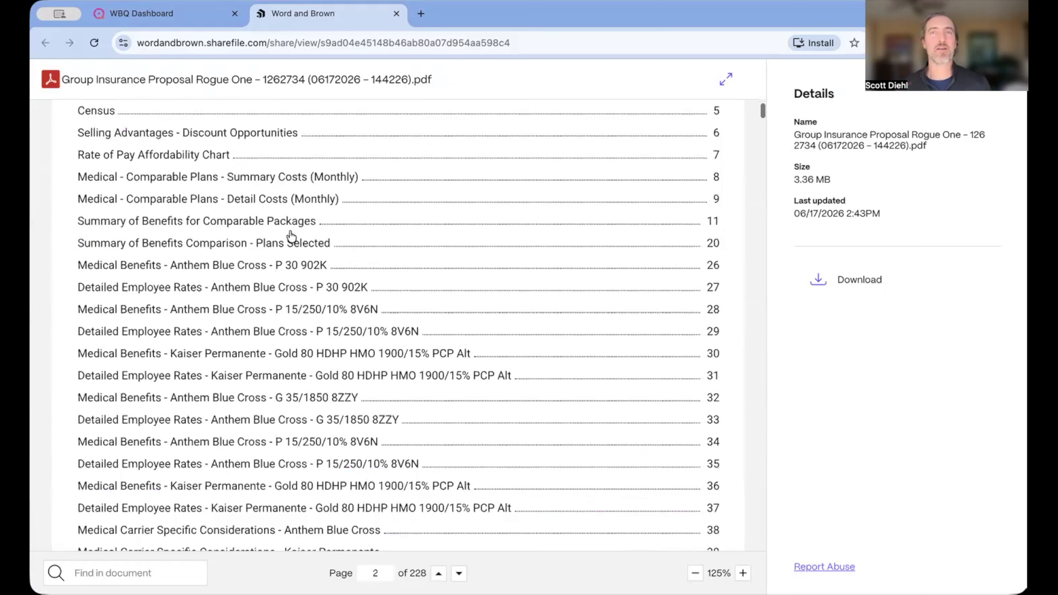
scroll(289, 232, "down", 1)
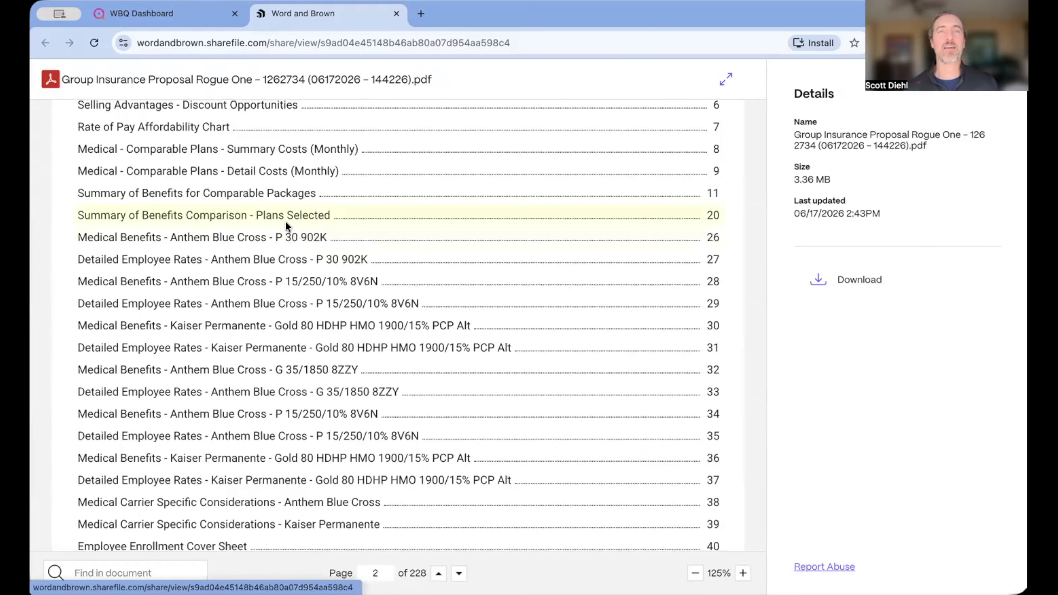
left_click(286, 221)
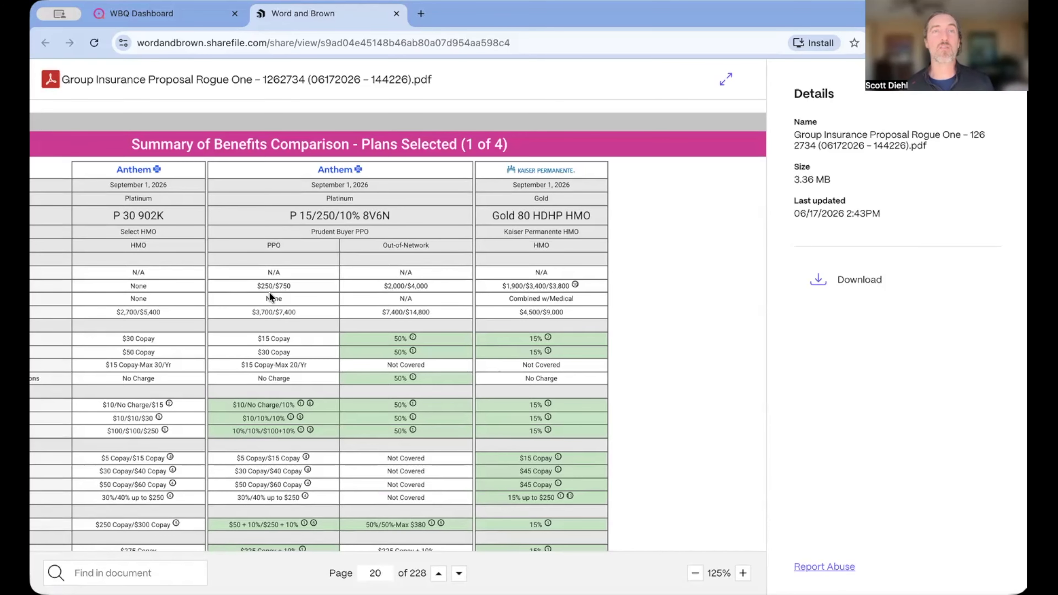
Examine the benefits comparison of the selected Anthem and Kaiser Permanente plans down to the end of page 20
scroll(269, 297, "down", 1)
scroll(269, 294, "down", 2)
scroll(269, 294, "left", 1)
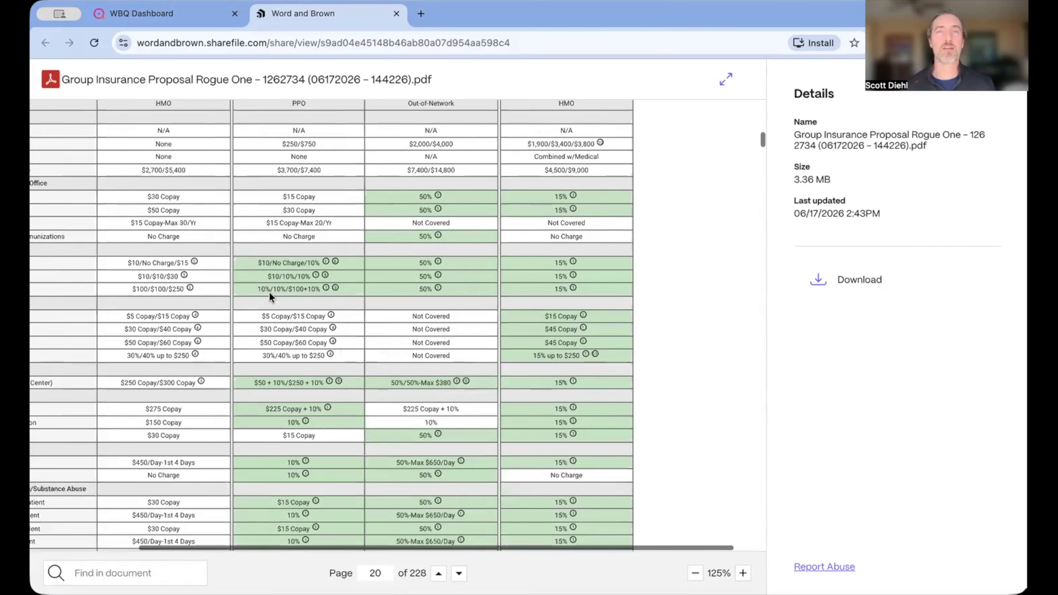
scroll(269, 296, "down", 2)
scroll(269, 296, "down", 1)
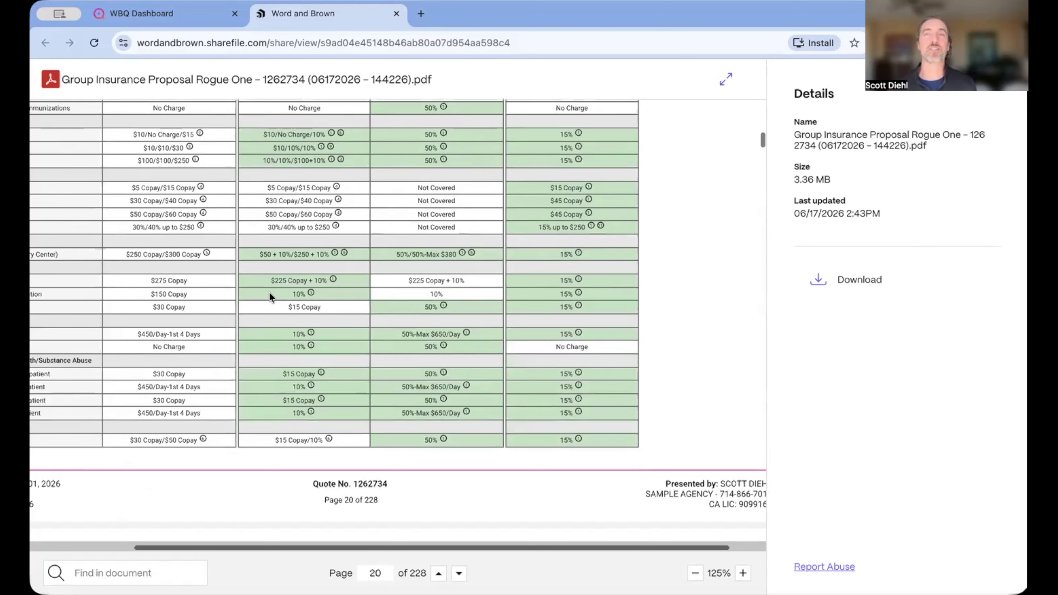
scroll(269, 294, "down", 1)
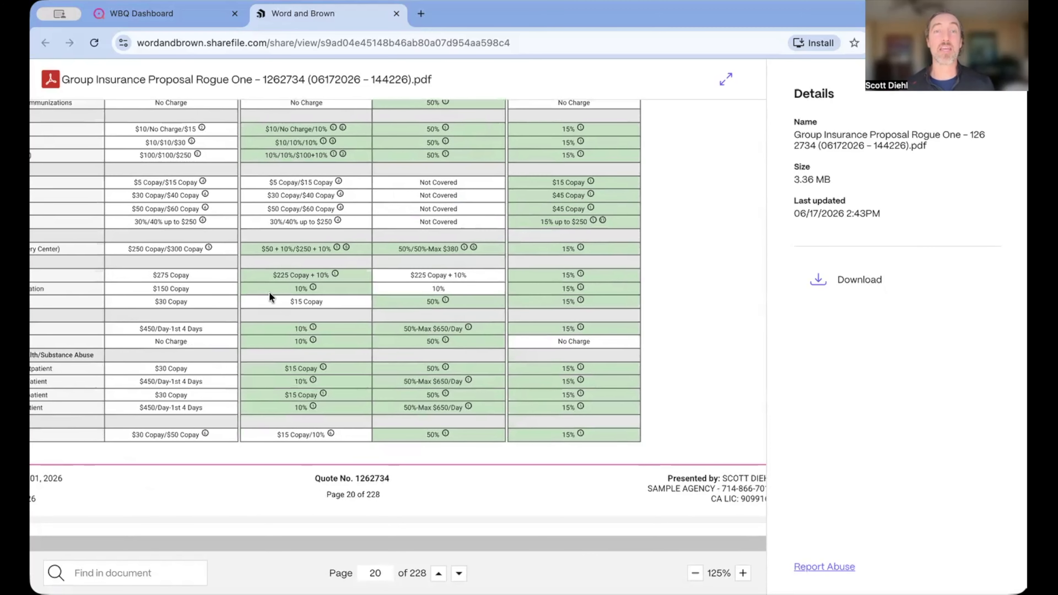
scroll(269, 295, "down", 1)
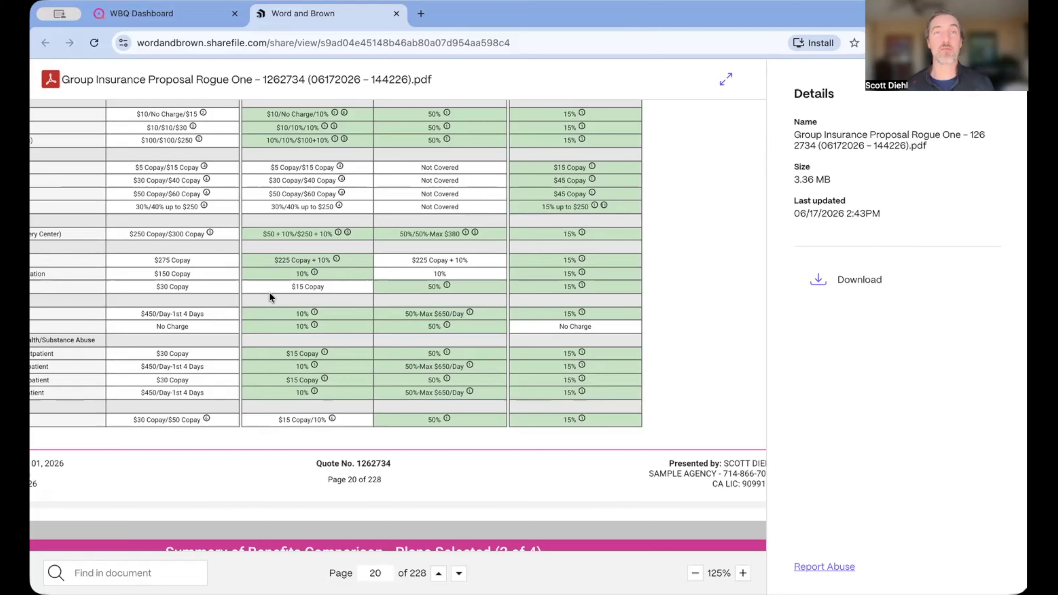
Return to the quotes dashboard and reopen the export page of the newly completed Rogue One quote
left_click(142, 14)
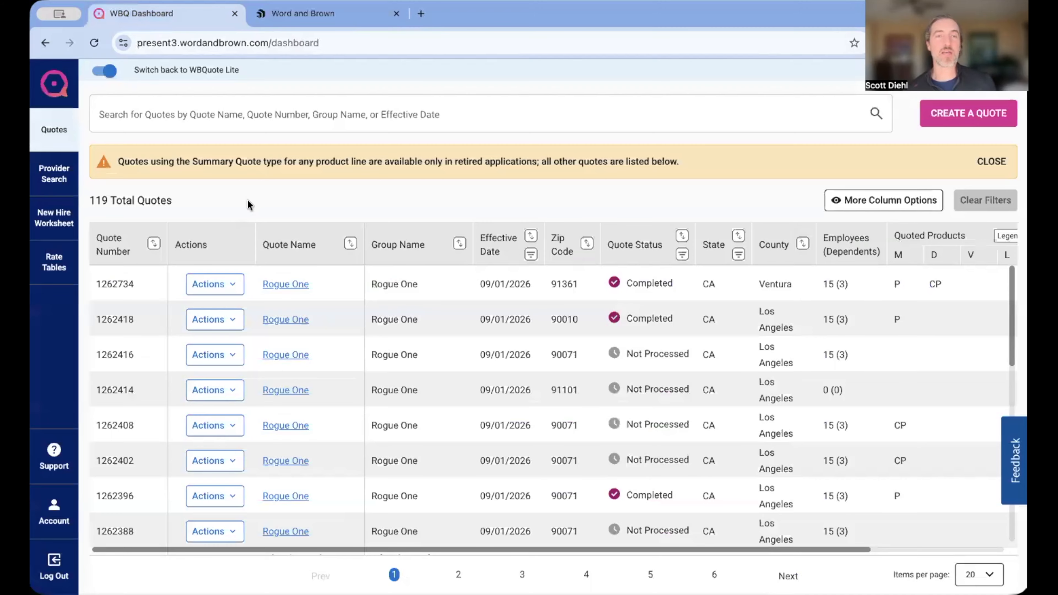
left_click(235, 285)
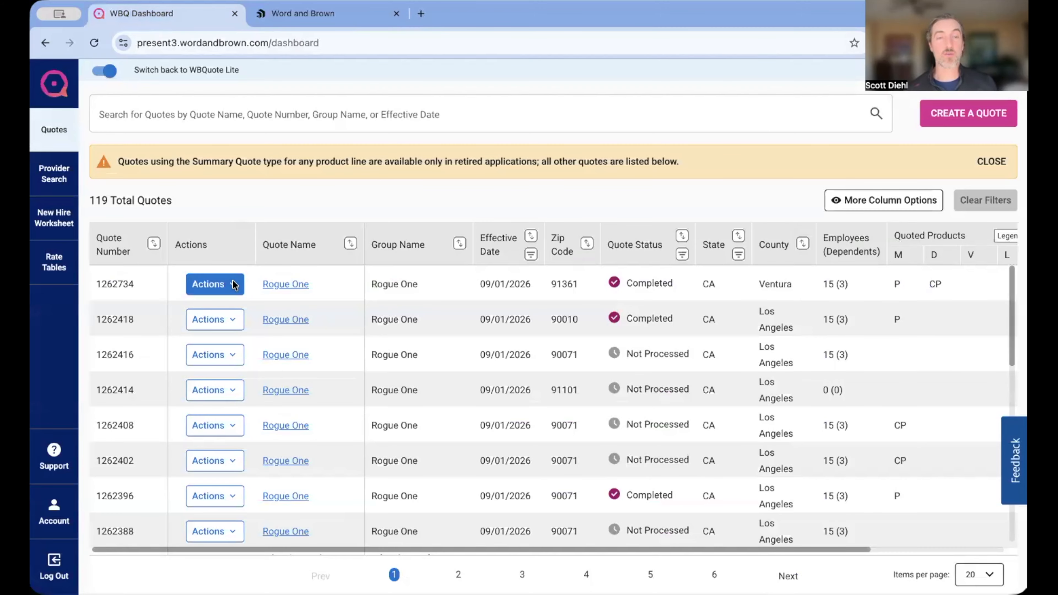
left_click(243, 449)
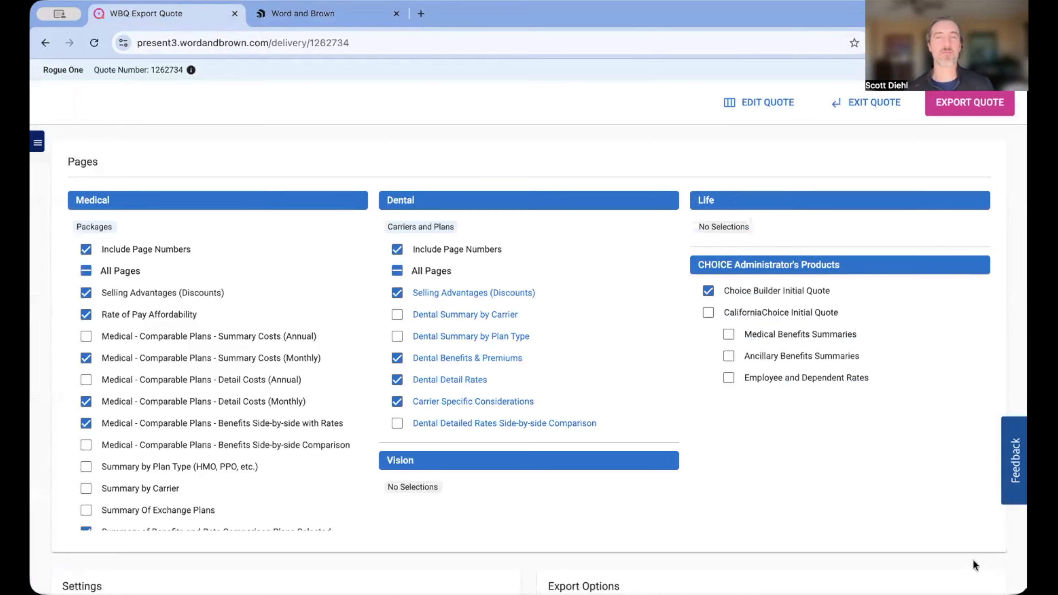
Exclude Rate of Pay Affordability and Medical - Comparable Plans - Detail Costs (Monthly), include all dental pages, and export the quote again
left_click(86, 313)
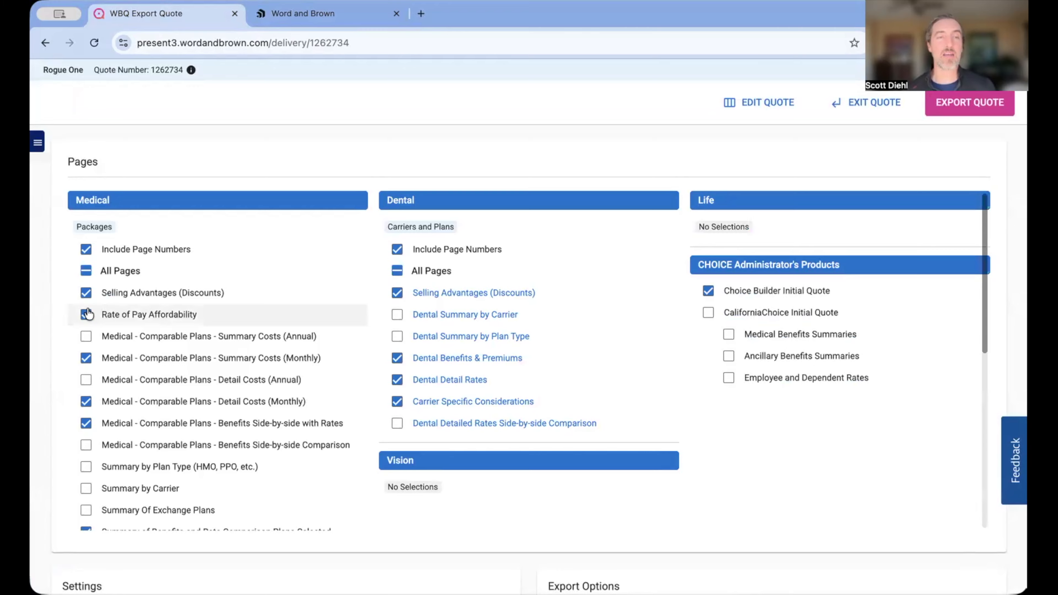
left_click(86, 402)
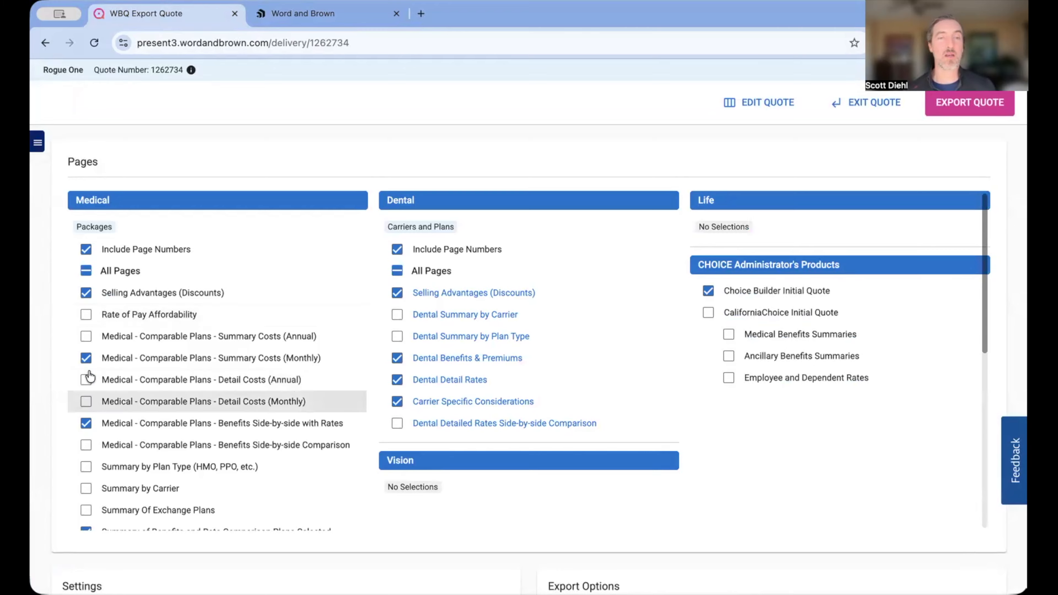
left_click(400, 250)
left_click(396, 272)
scroll(149, 331, "down", 3)
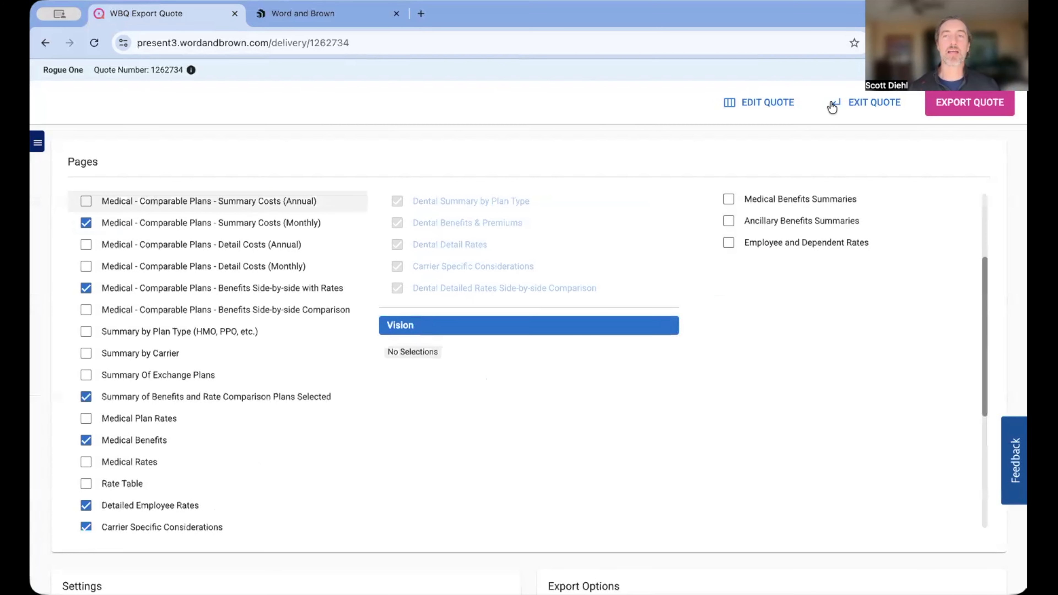
left_click(973, 102)
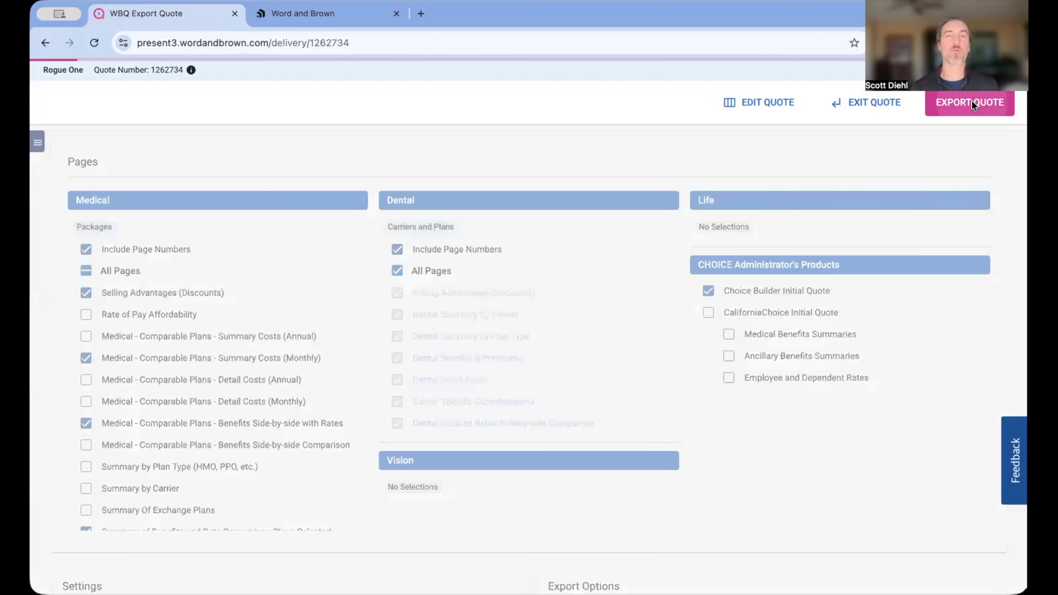